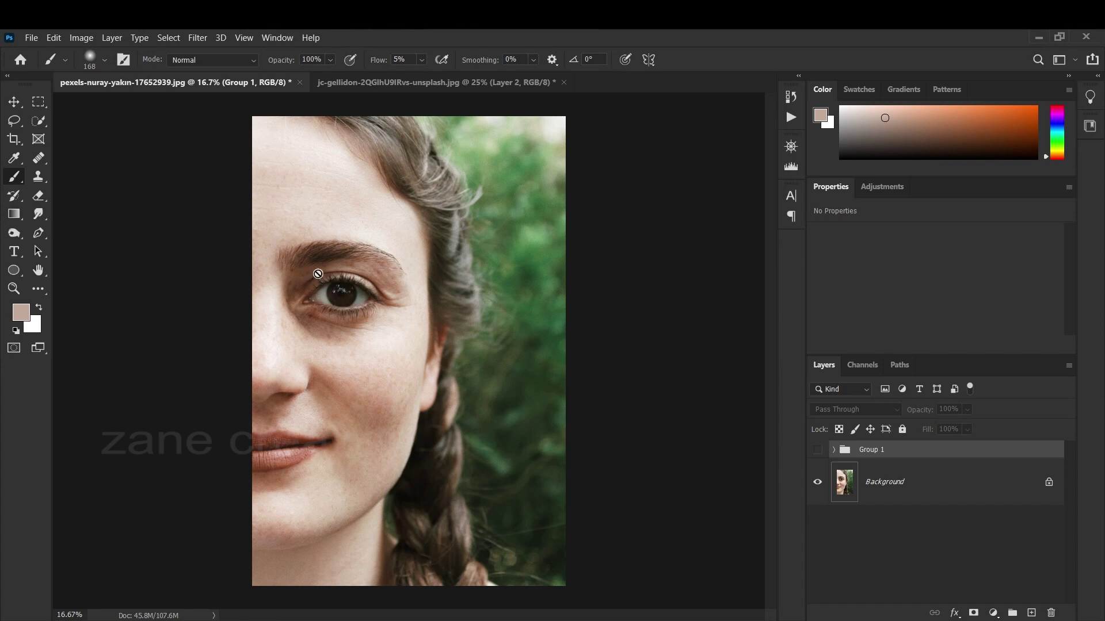
Compare the old under-eye retouch close up, then delete Group 1
key("ctrl+plus")
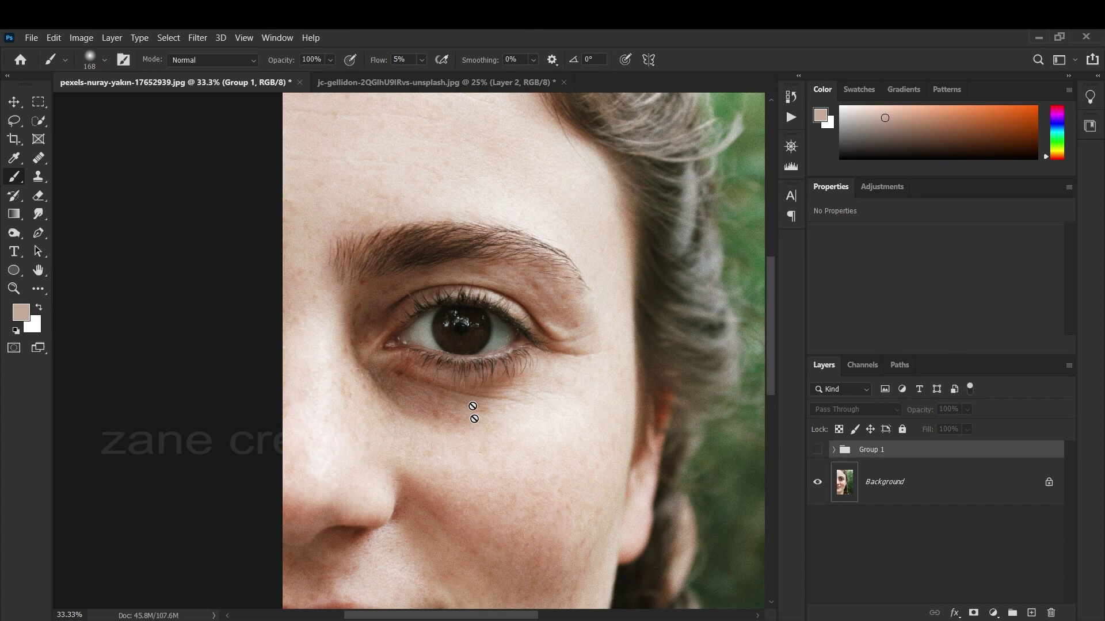
left_click(818, 451)
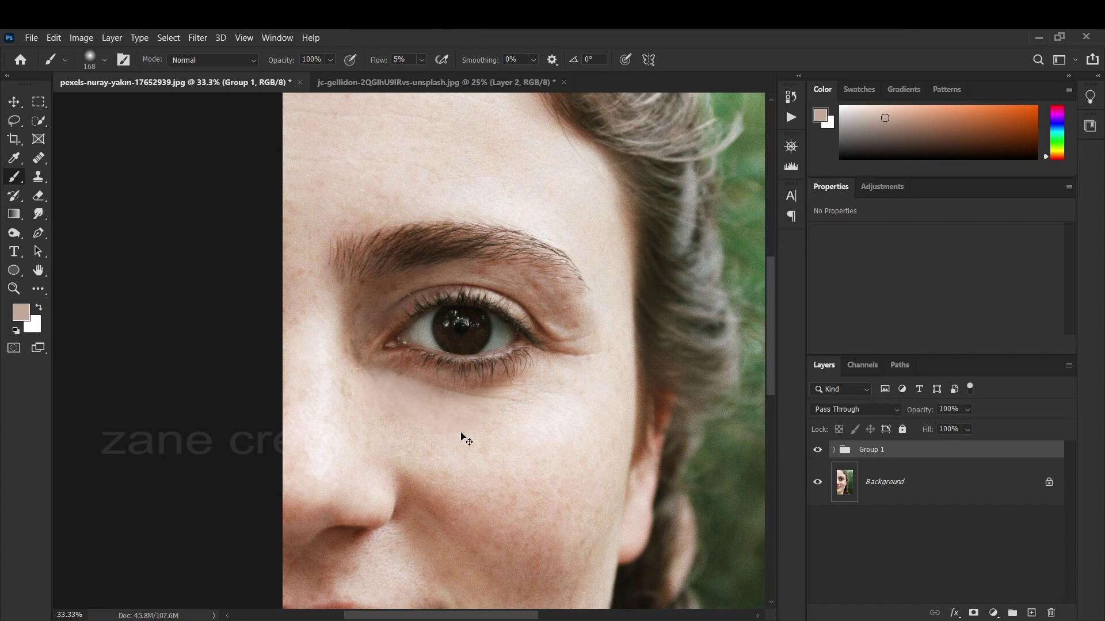
key("ctrl+plus")
key("ctrl+plus")
left_click_drag(531, 469, 409, 395)
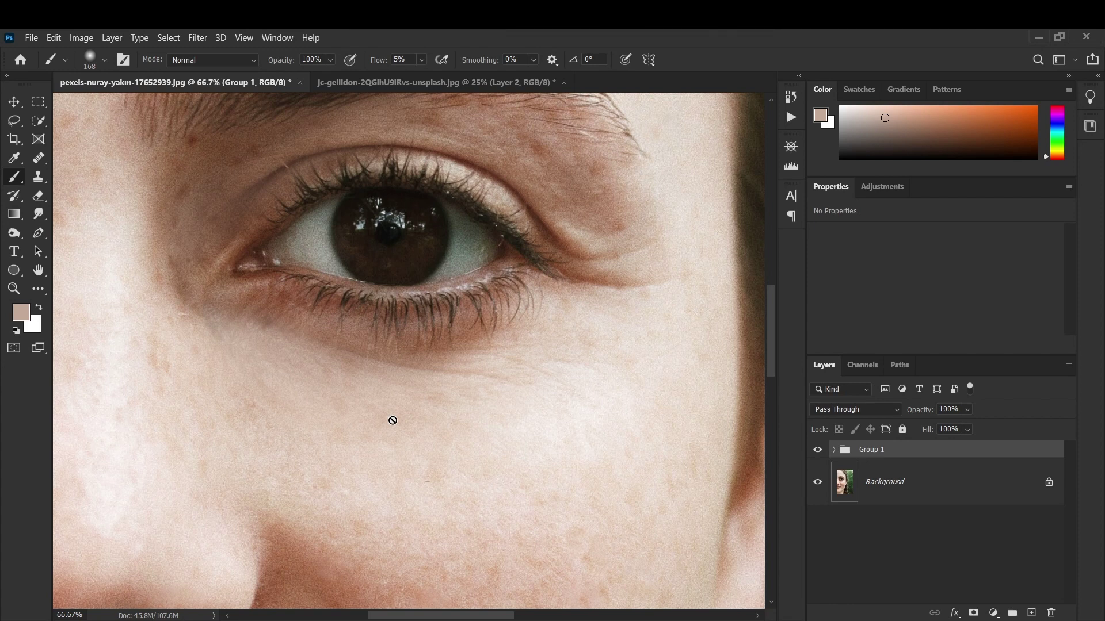
key("ctrl+minus")
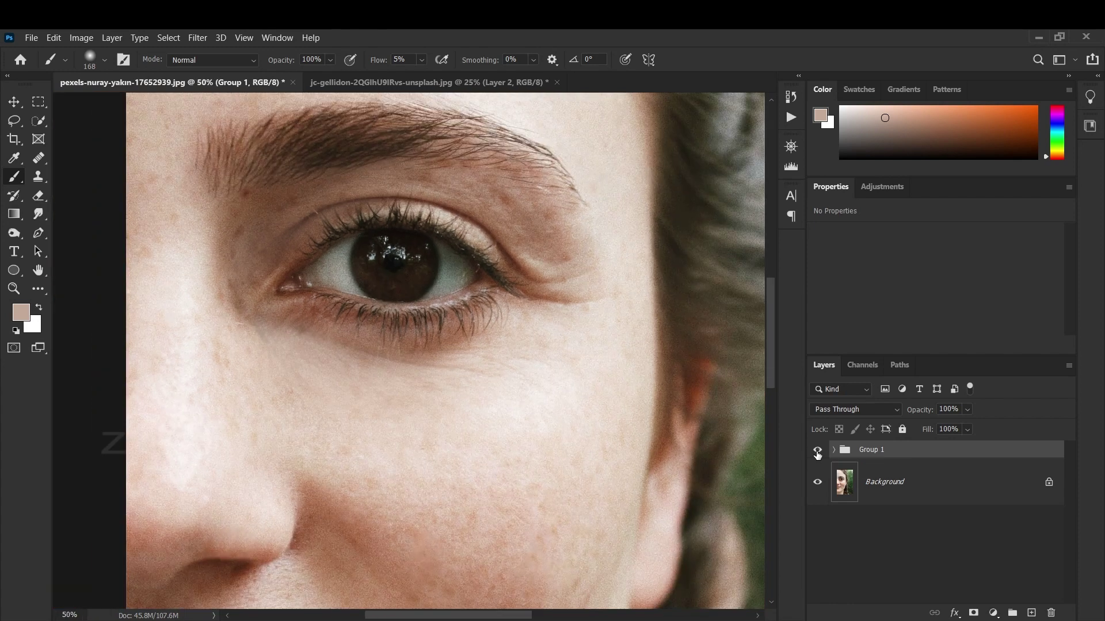
key("ctrl+minus")
key("ctrl+minus")
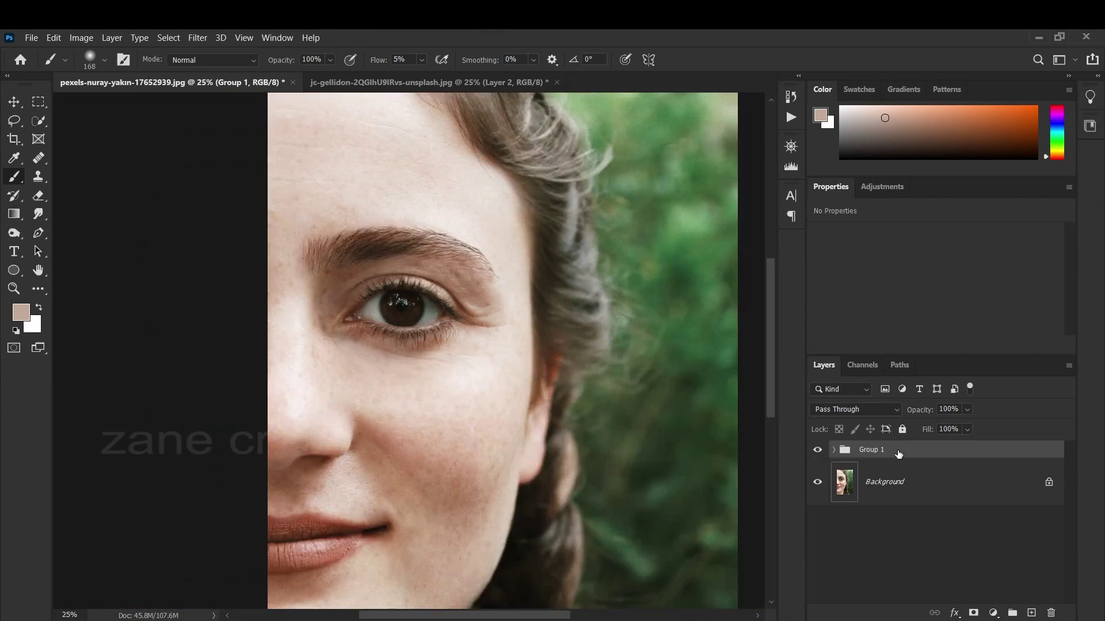
key("Delete")
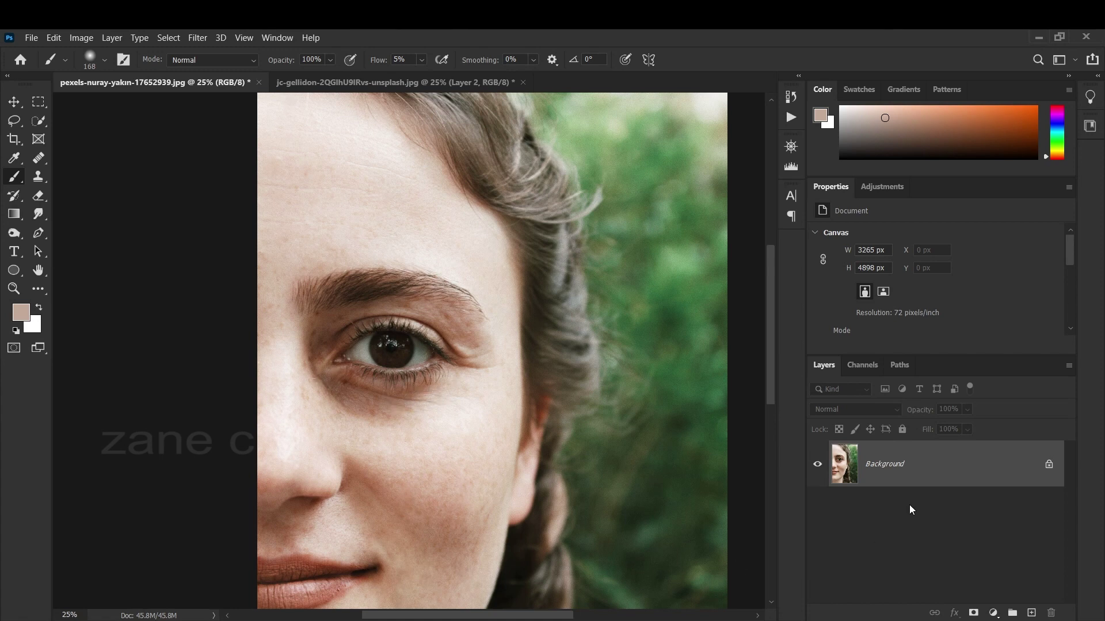
Duplicate the Background layer, desaturate the copy, and convert Layer 1 to a smart object
right_click(961, 464)
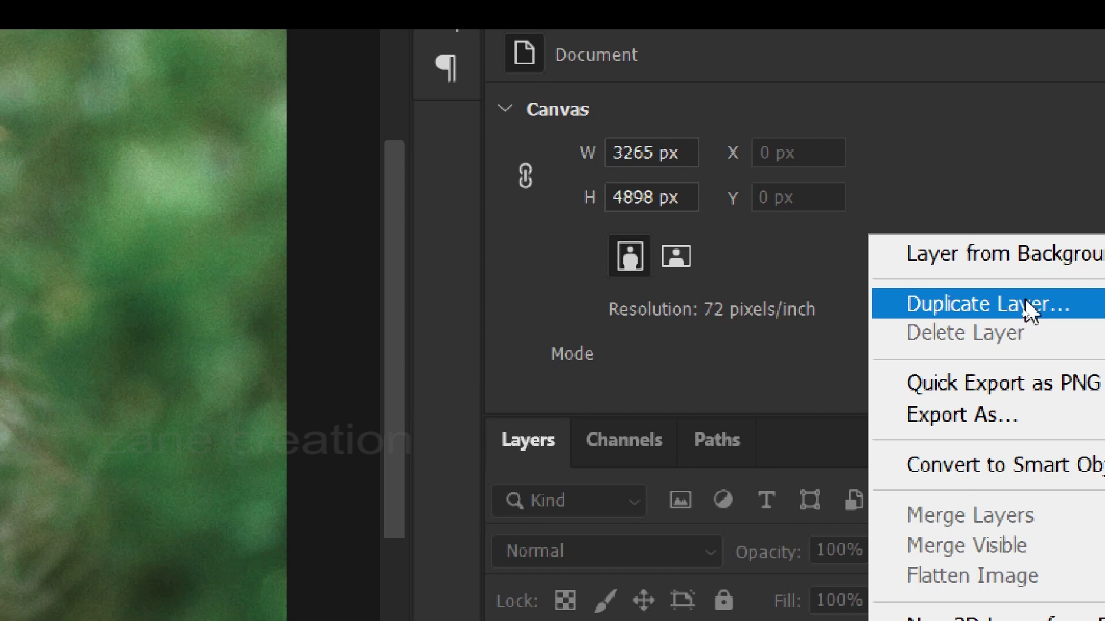
left_click(950, 481)
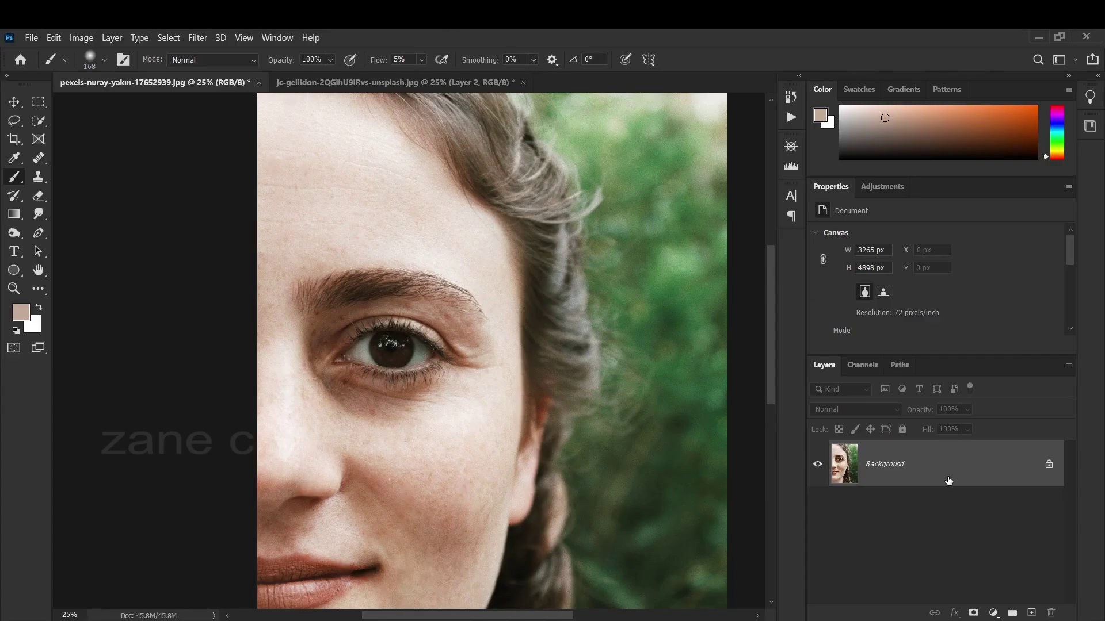
key("ctrl+j")
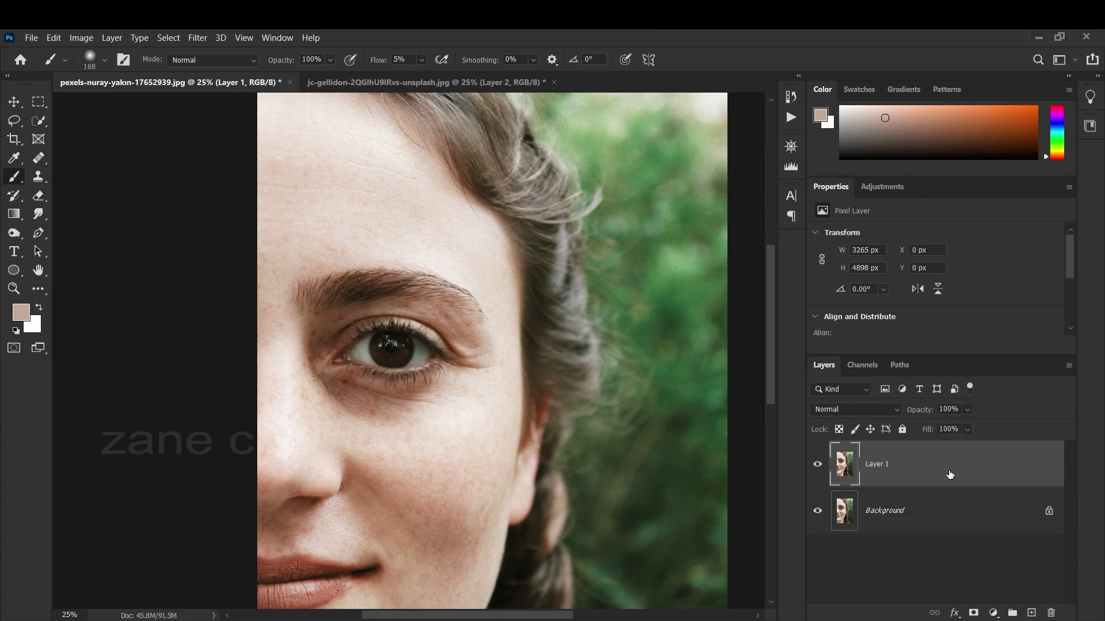
left_click(77, 42)
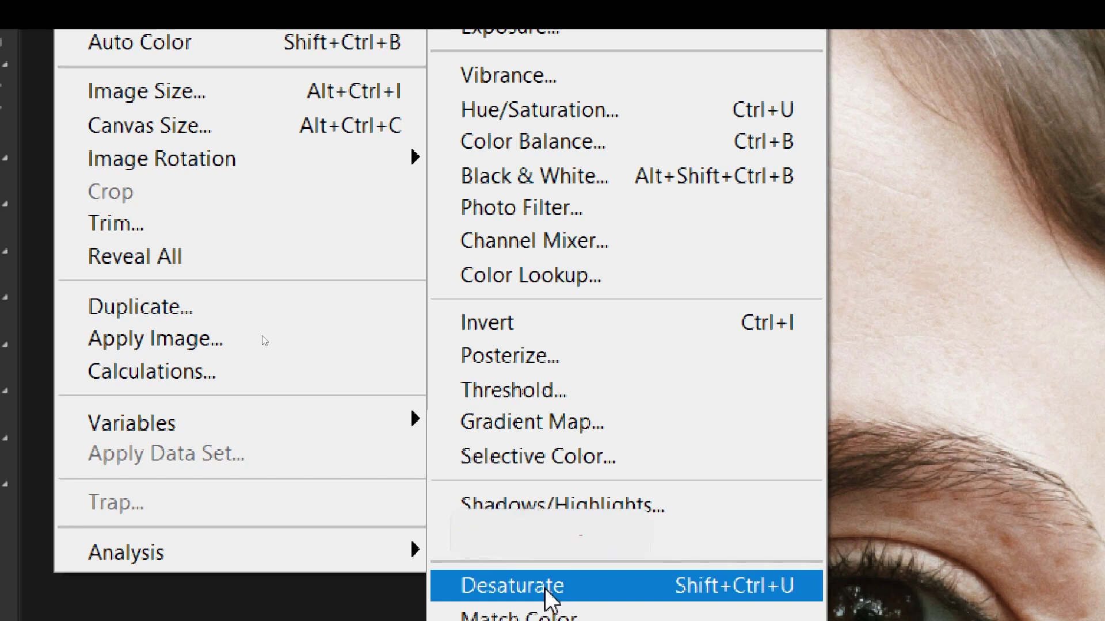
left_click(546, 586)
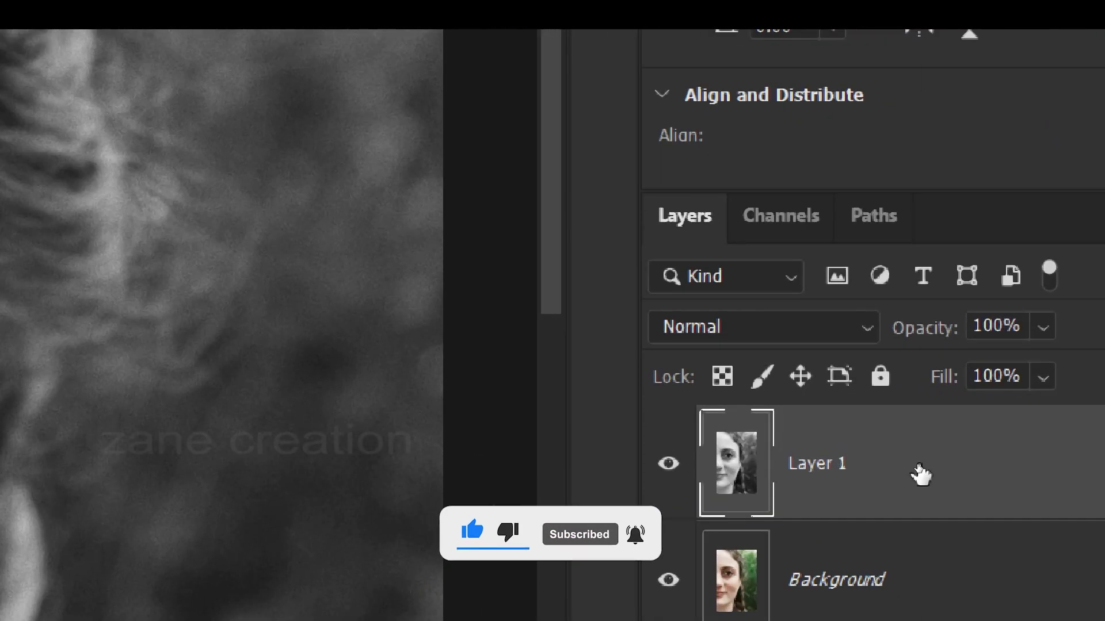
right_click(917, 469)
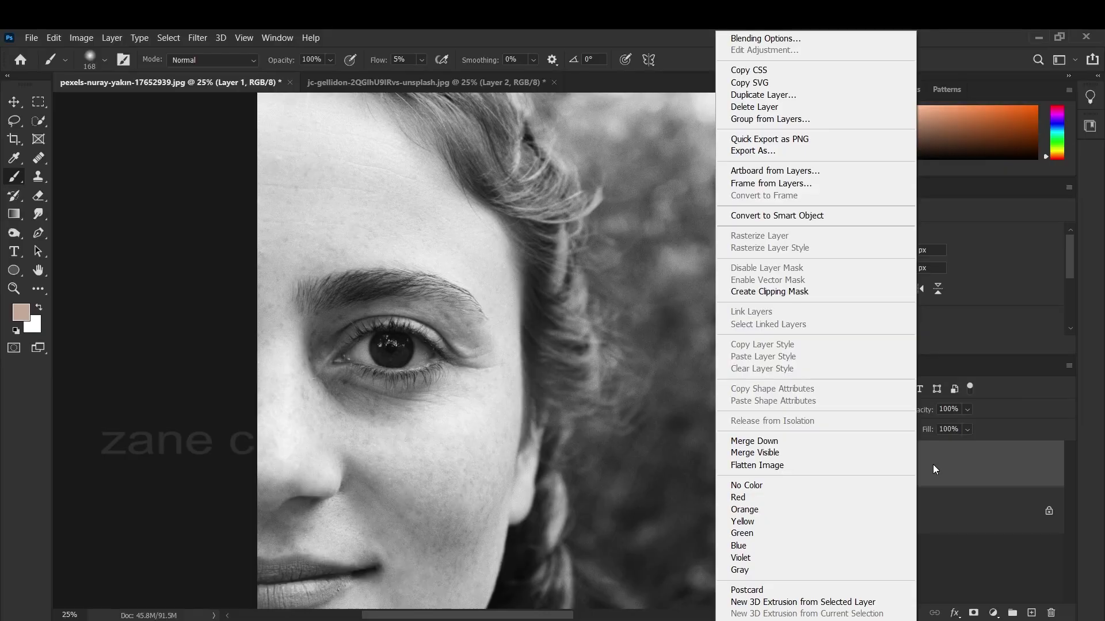
left_click(806, 215)
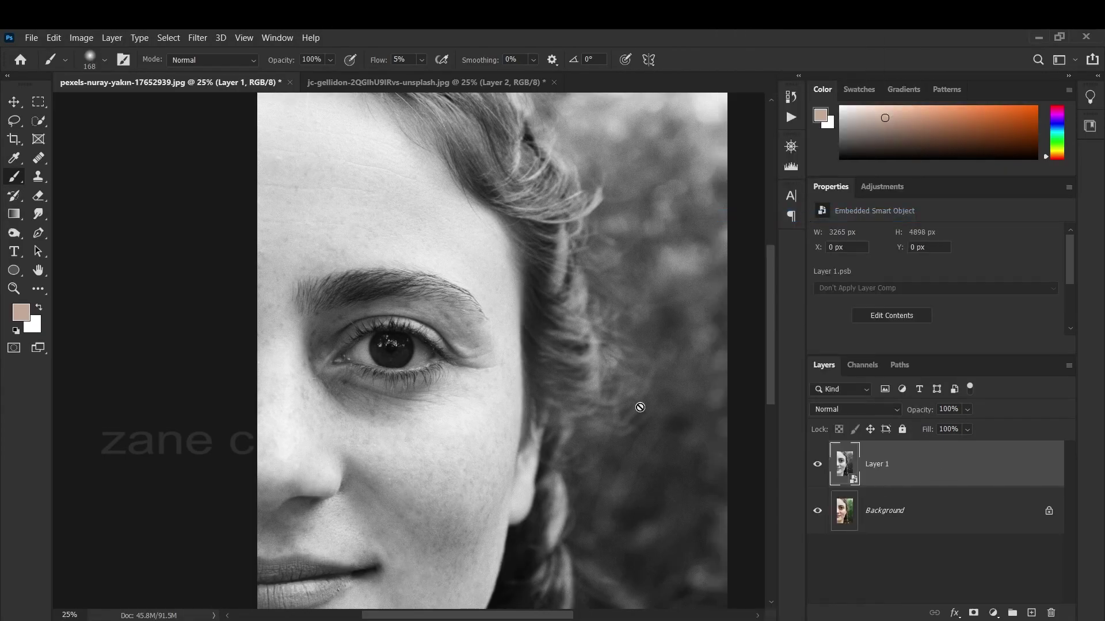
Apply a High Pass filter with a 22.2-pixel radius to Layer 1
left_click(197, 38)
mouse_move(209, 310)
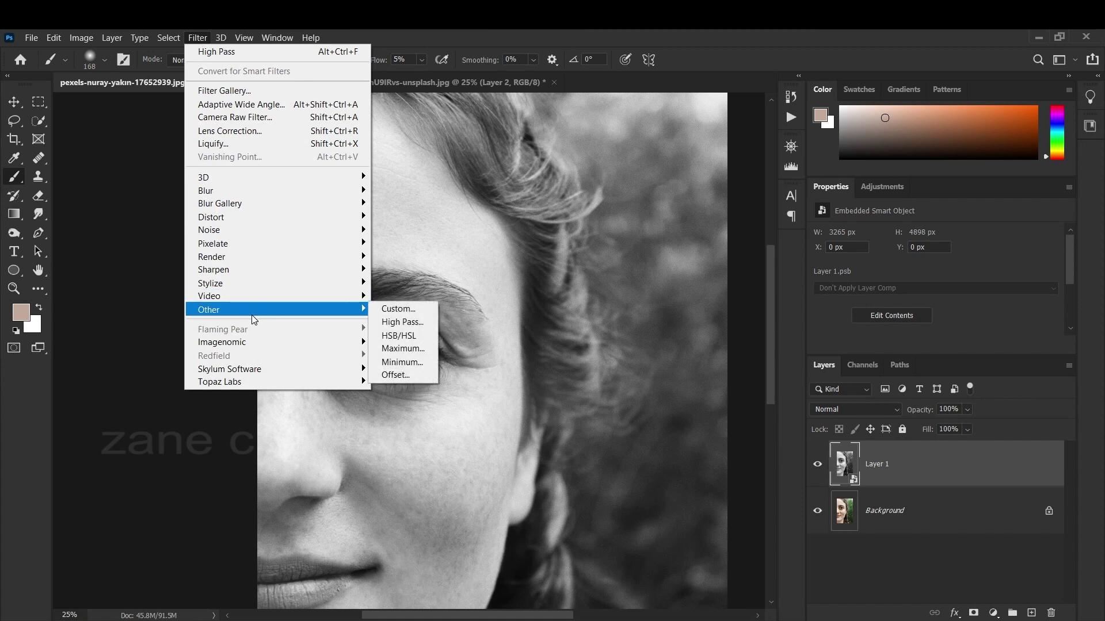
left_click(399, 324)
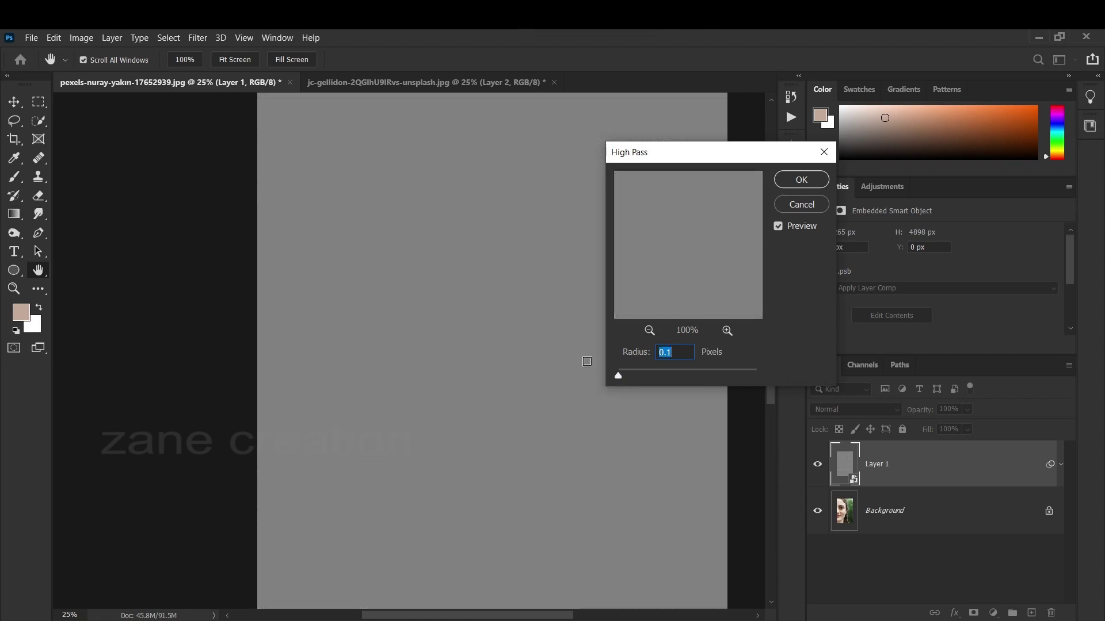
key("ctrl+plus")
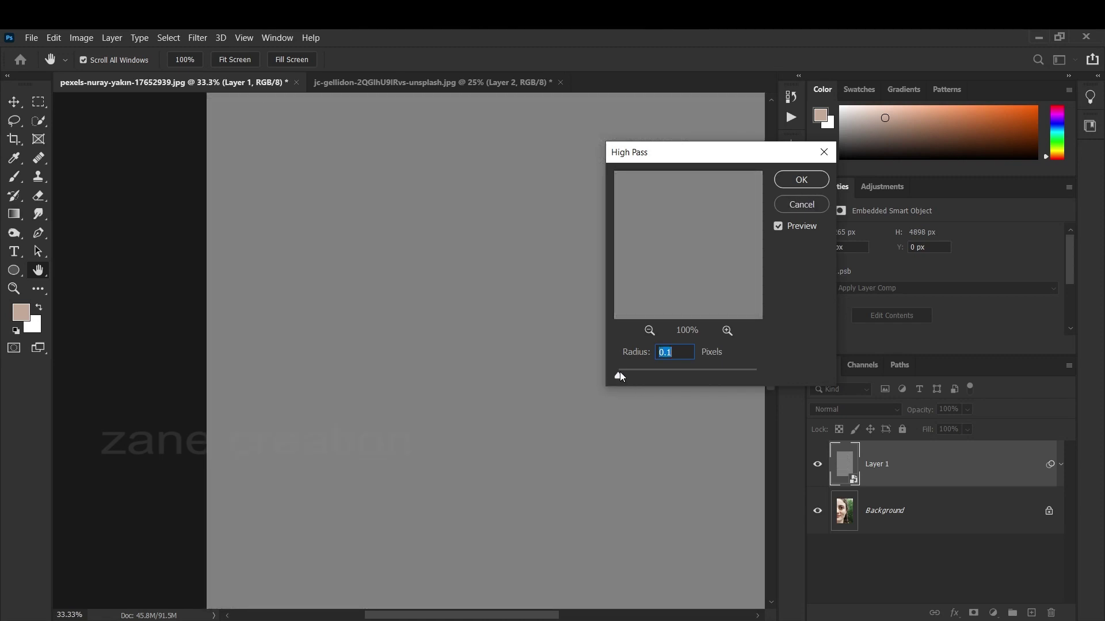
left_click_drag(619, 372, 636, 371)
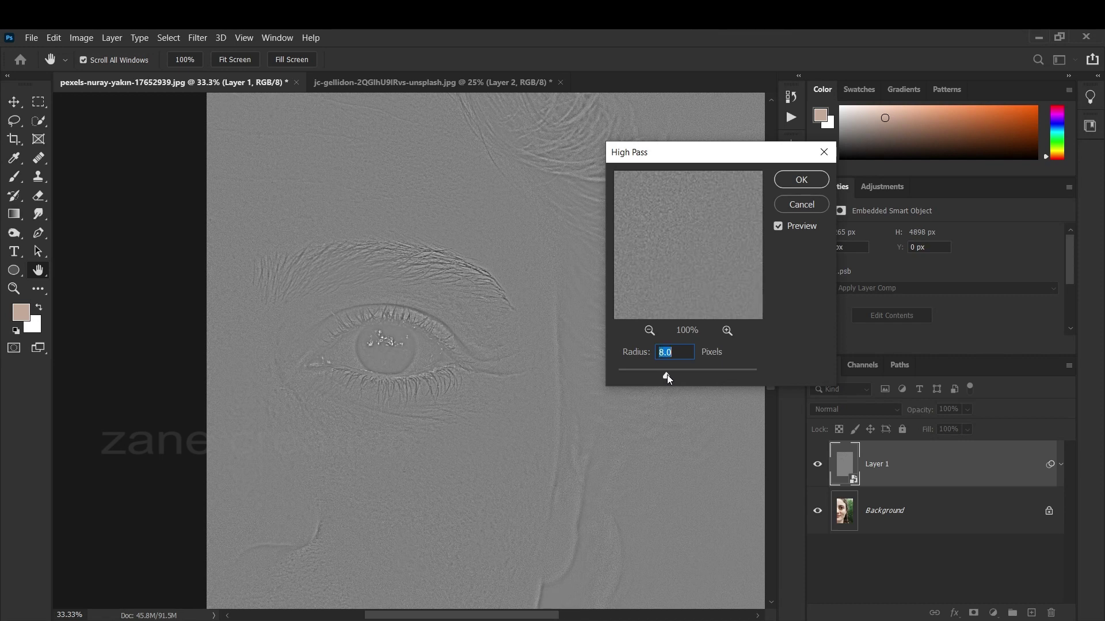
left_click_drag(667, 375, 679, 375)
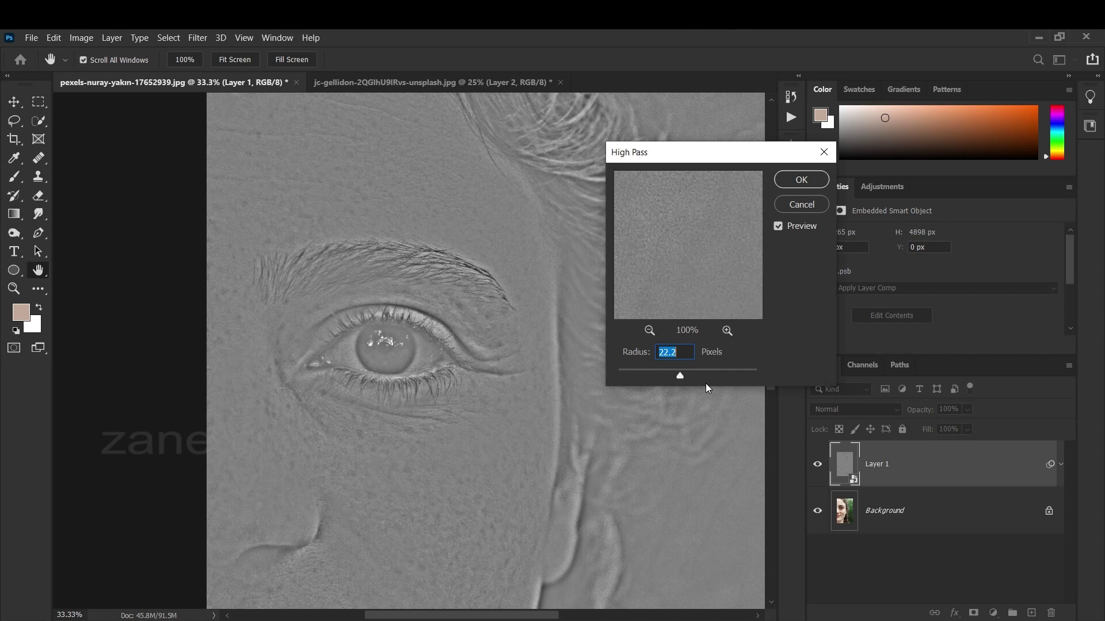
left_click(802, 179)
key("ctrl+minus")
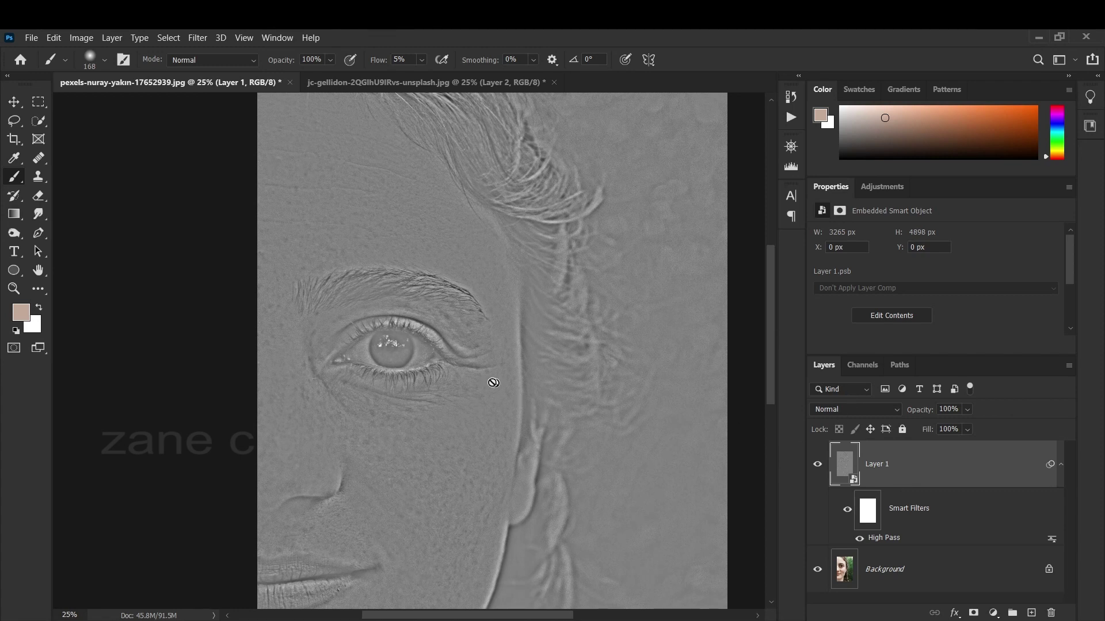
Set Layer 1 to Overlay blend mode, compare it on and off, then select Background
left_click(872, 409)
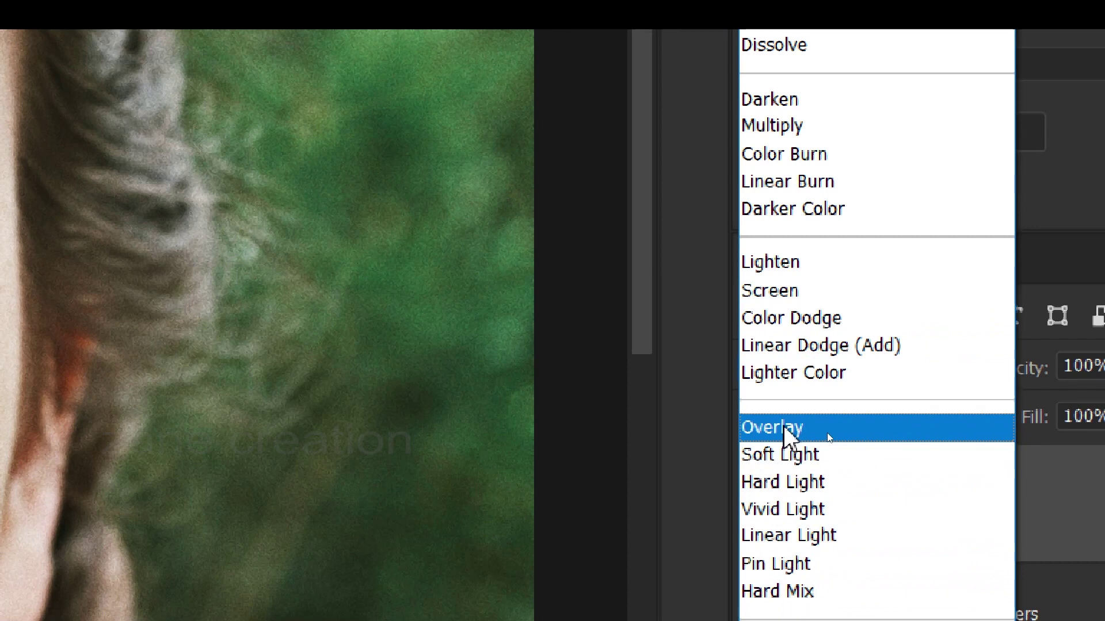
left_click(785, 431)
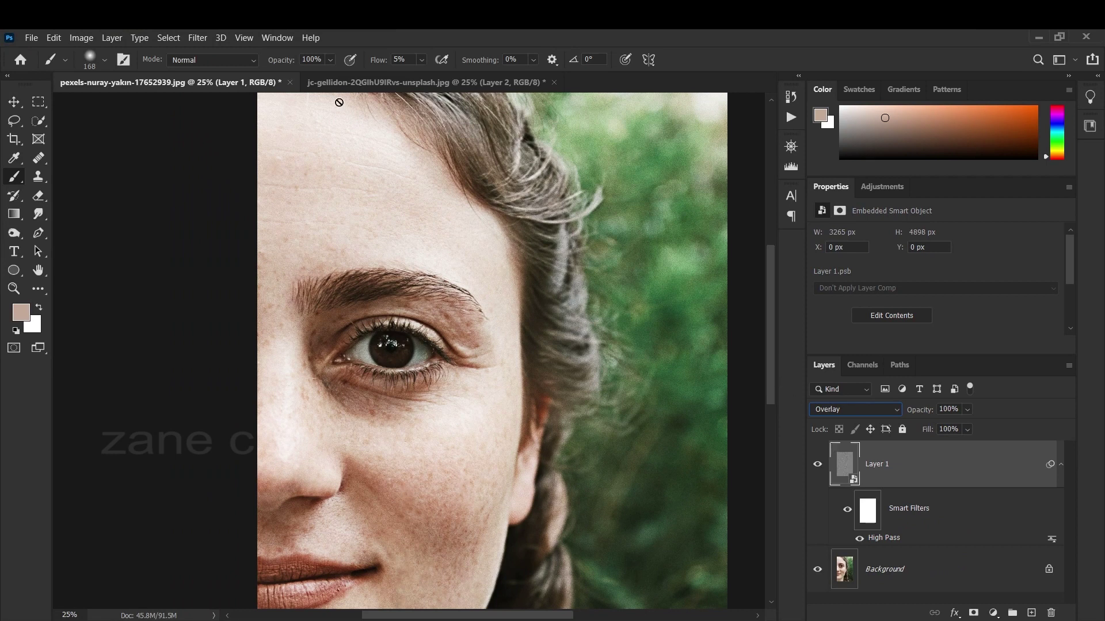
left_click(817, 464)
left_click(818, 465)
left_click(933, 567)
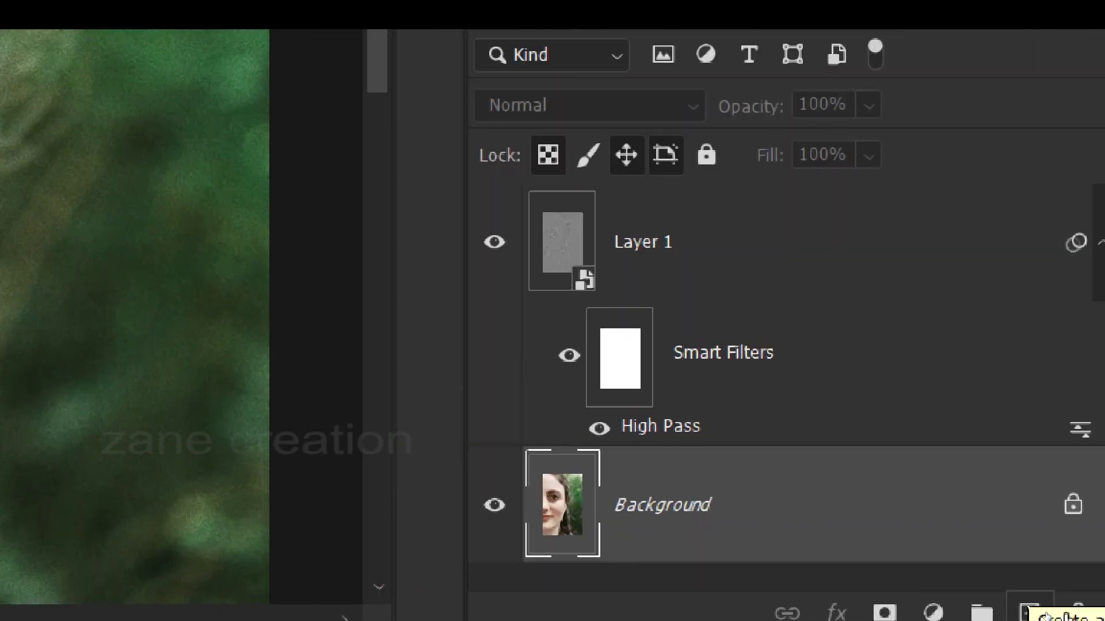
Add an empty Layer 2 and clip the High Pass layer to it
left_click(1028, 614)
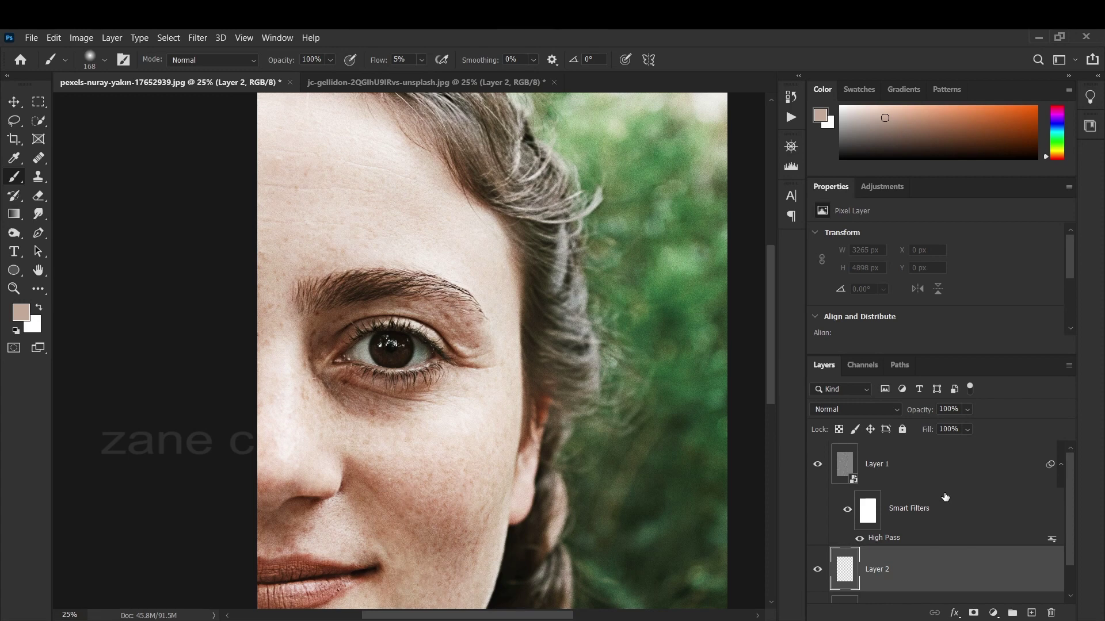
left_click(903, 469)
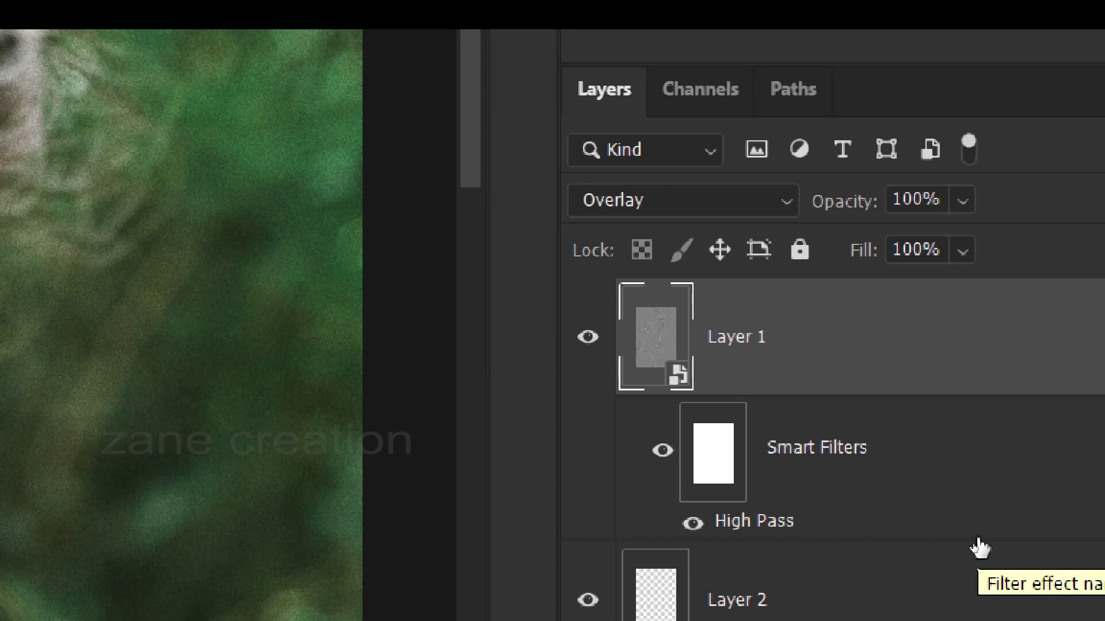
left_click_drag(979, 548, 882, 533)
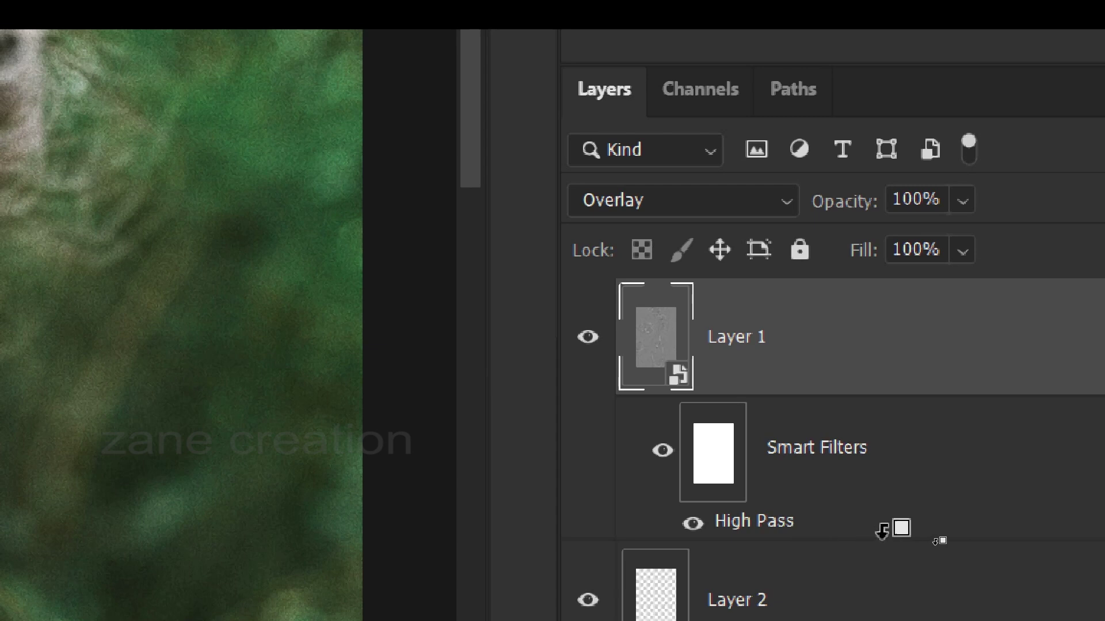
left_click(882, 532, "alt")
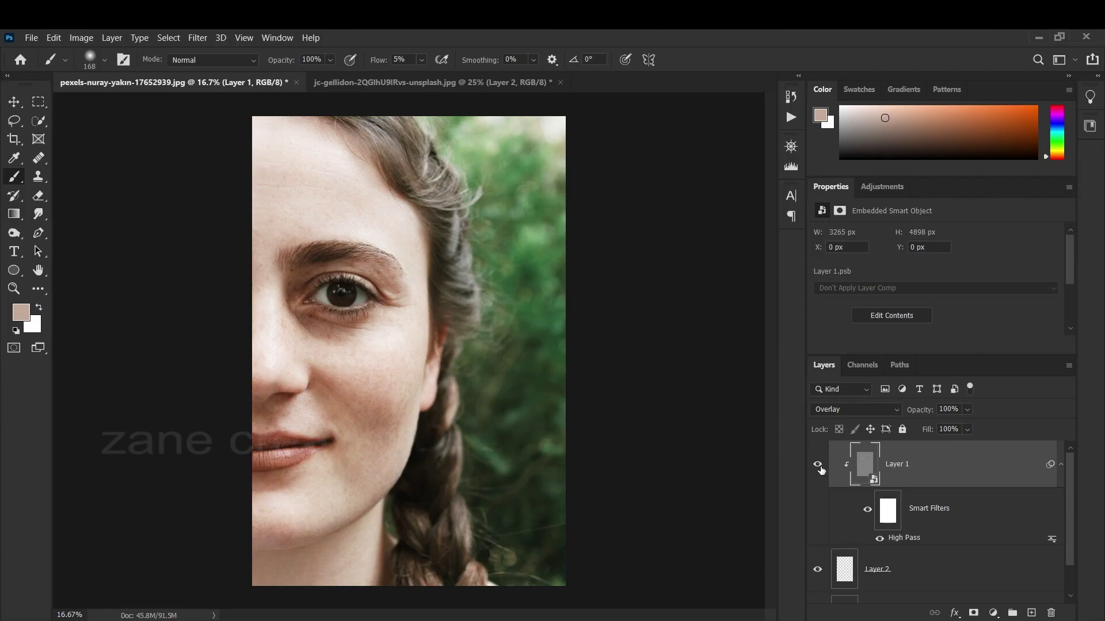
Compare the portrait with and without the High Pass overlay, then select Layer 2
left_click(818, 467)
left_click(818, 466)
left_click(818, 467)
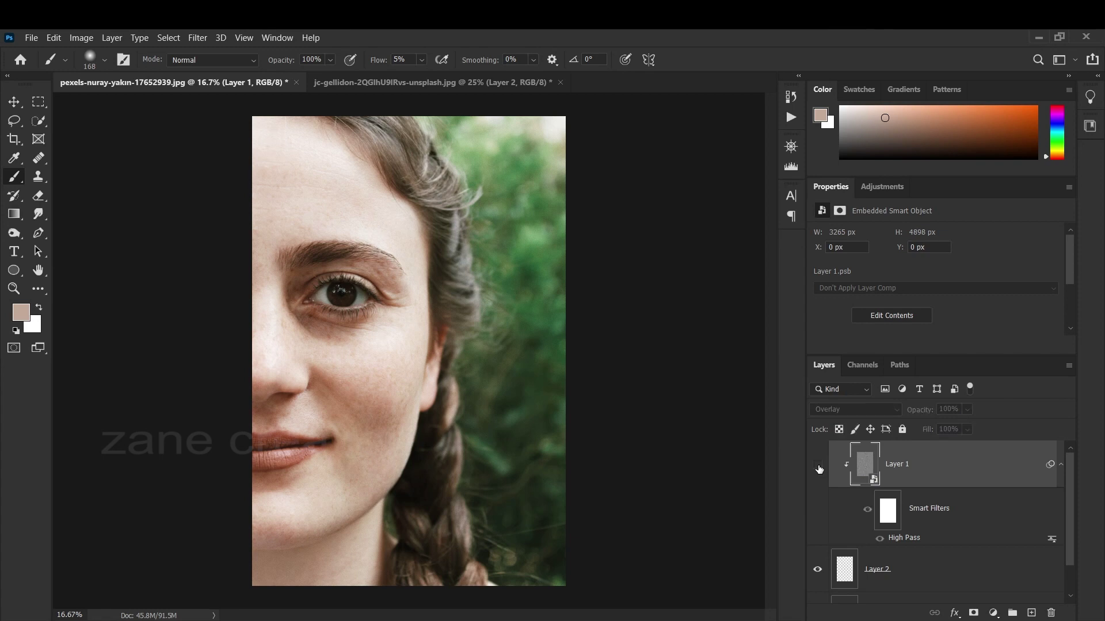
left_click(901, 575)
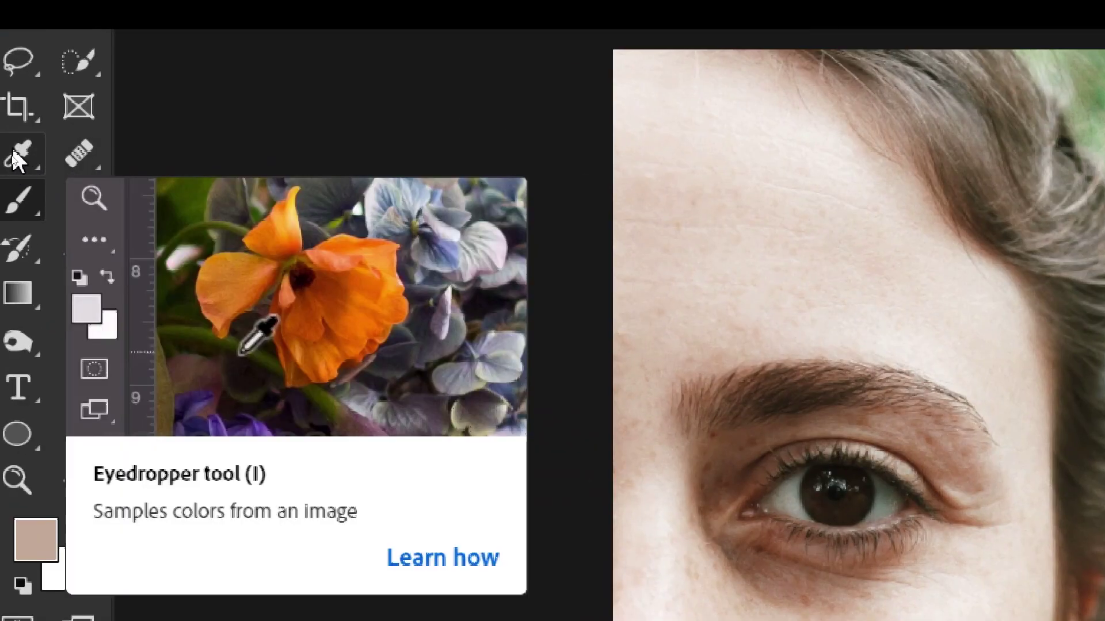
Set the Eyedropper sample size to 5 by 5 Average, then return to the Brush tool
left_click(16, 152)
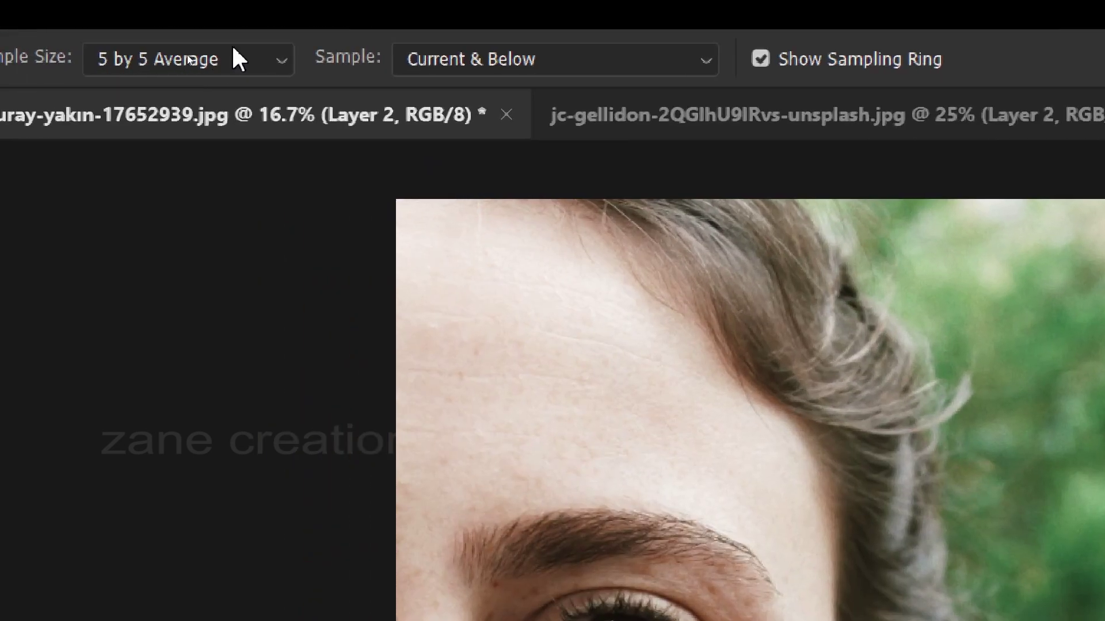
left_click(277, 60)
left_click(183, 145)
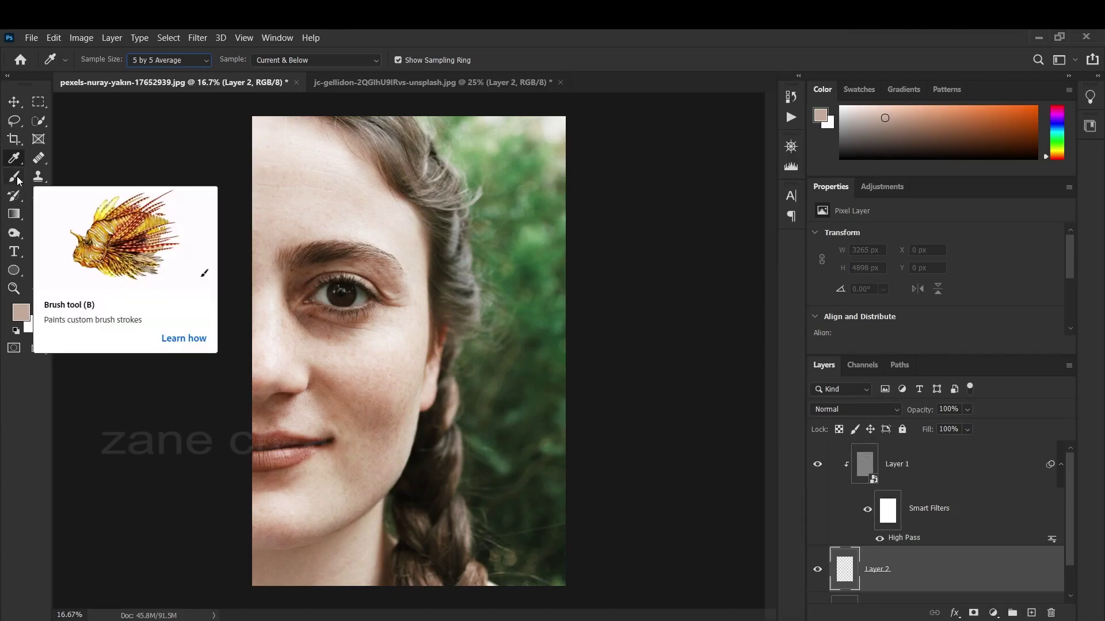
left_click(17, 181)
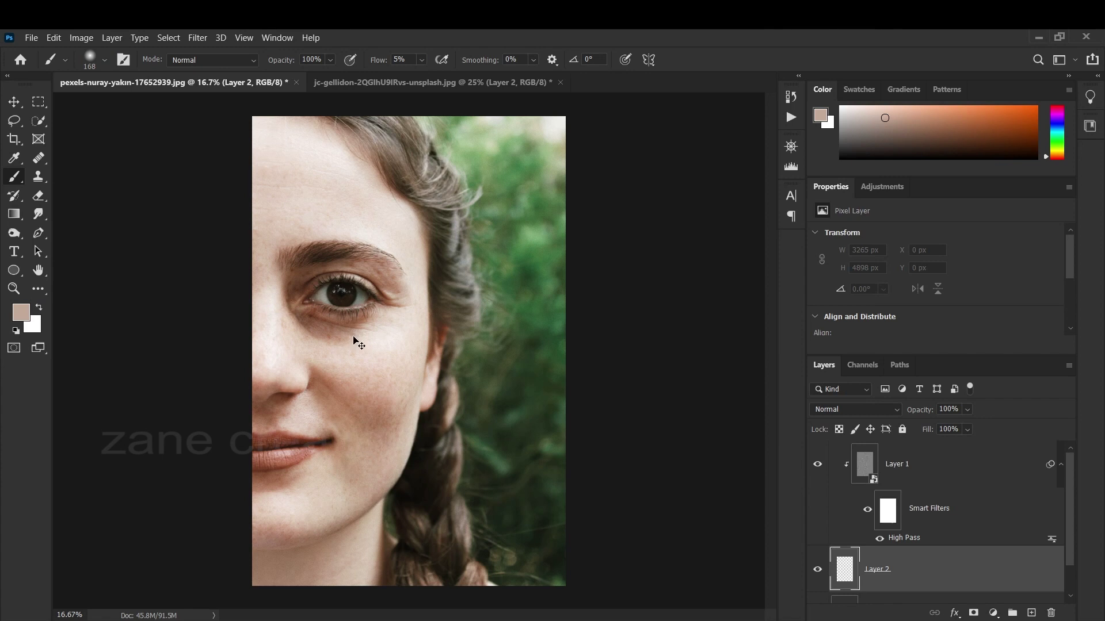
scroll(353, 340, "up", 1)
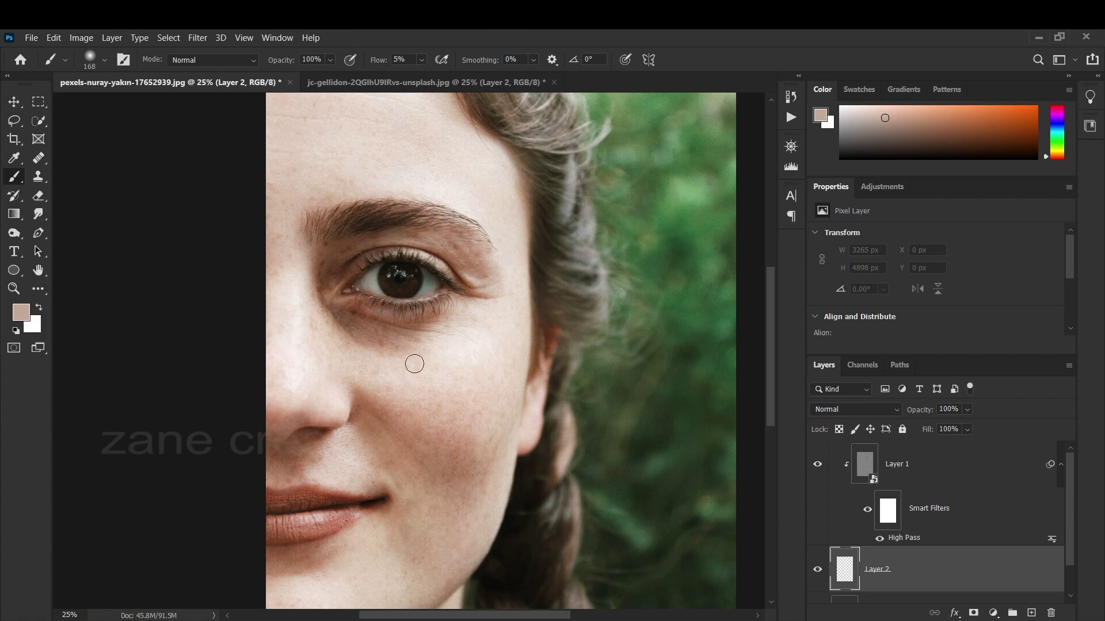
Sample cheek skin tone and paint it at 5% flow over the under-eye dark circle
key("alt")
left_click(397, 366, "alt")
mouse_move(367, 358)
left_mouse_down()
mouse_move(337, 316)
mouse_move(380, 336)
mouse_move(379, 350)
left_mouse_up()
mouse_move(376, 350)
left_mouse_down()
mouse_move(361, 337)
mouse_move(360, 350)
left_mouse_up()
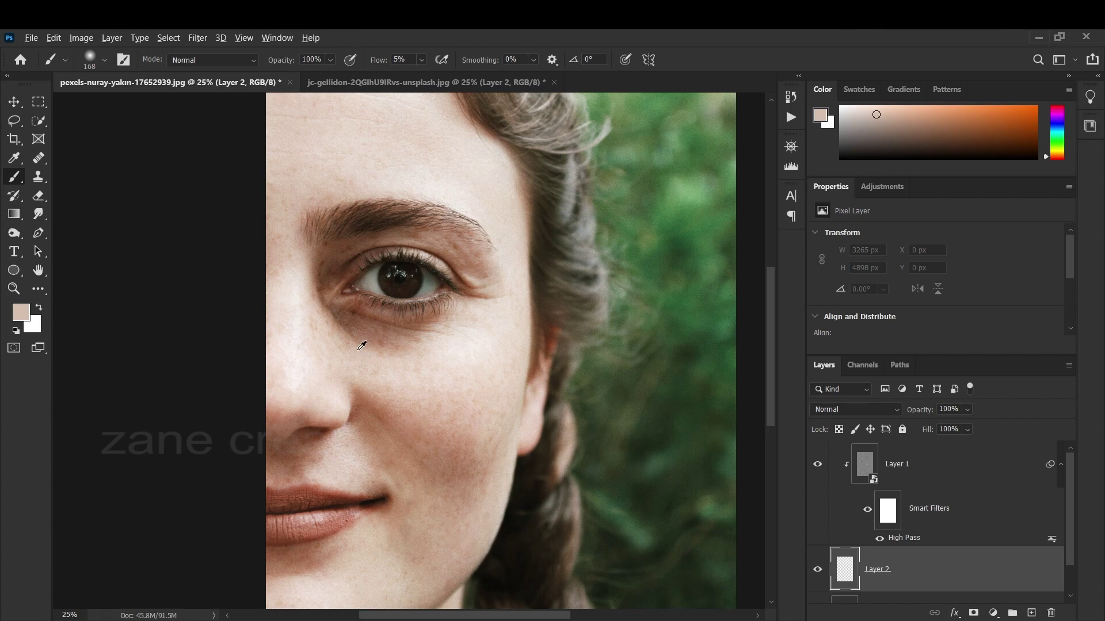
left_click(358, 349, "alt")
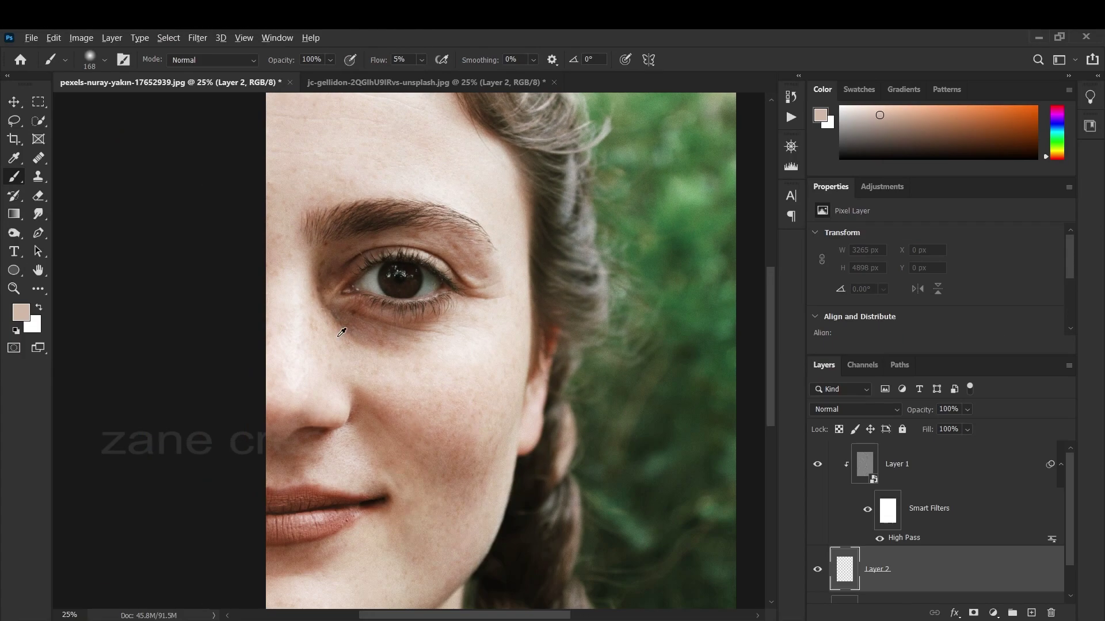
Resample skin beside the dark circle and paint more tone under the eye
left_click(342, 333, "alt")
left_click_drag(364, 344, 340, 319)
left_click(423, 334, "alt")
left_click_drag(442, 328, 383, 351)
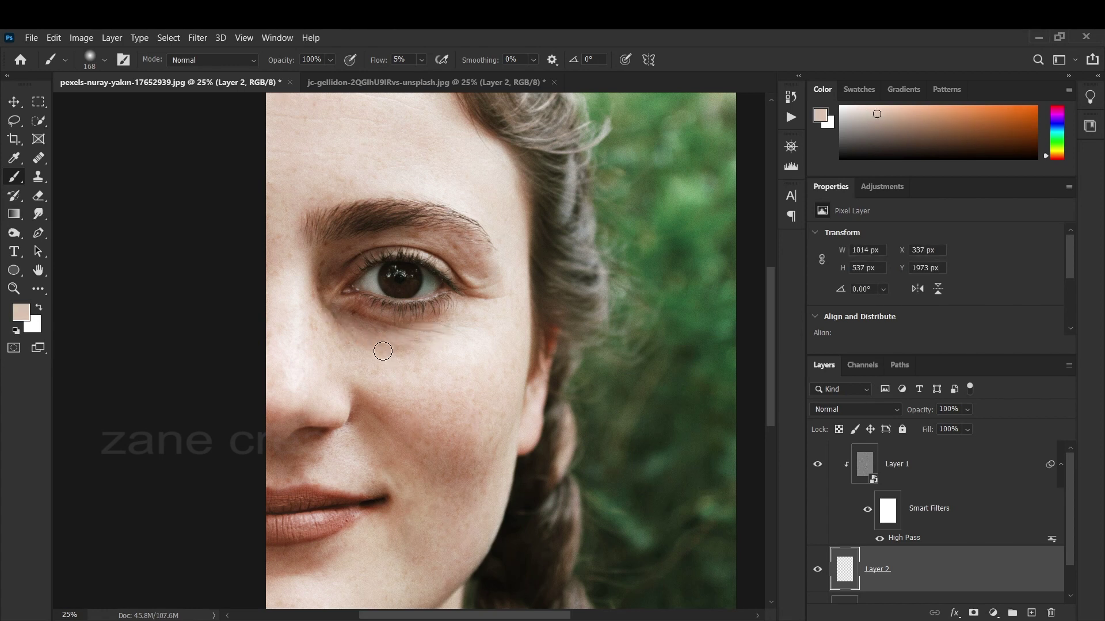
key("ctrl+plus")
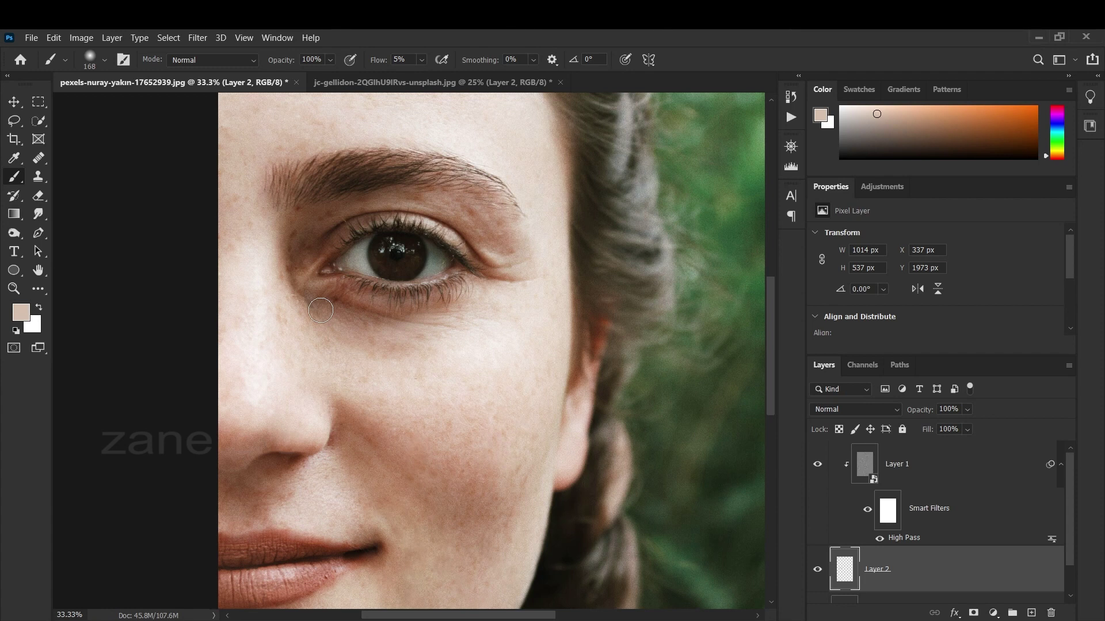
Sample lighter and darker skin tones and paint under the eye and outer corner
key("alt")
left_click(304, 320, "alt")
mouse_move(305, 321)
left_mouse_down()
mouse_move(317, 307)
mouse_move(382, 332)
mouse_move(396, 351)
left_mouse_up()
left_click(372, 356, "alt")
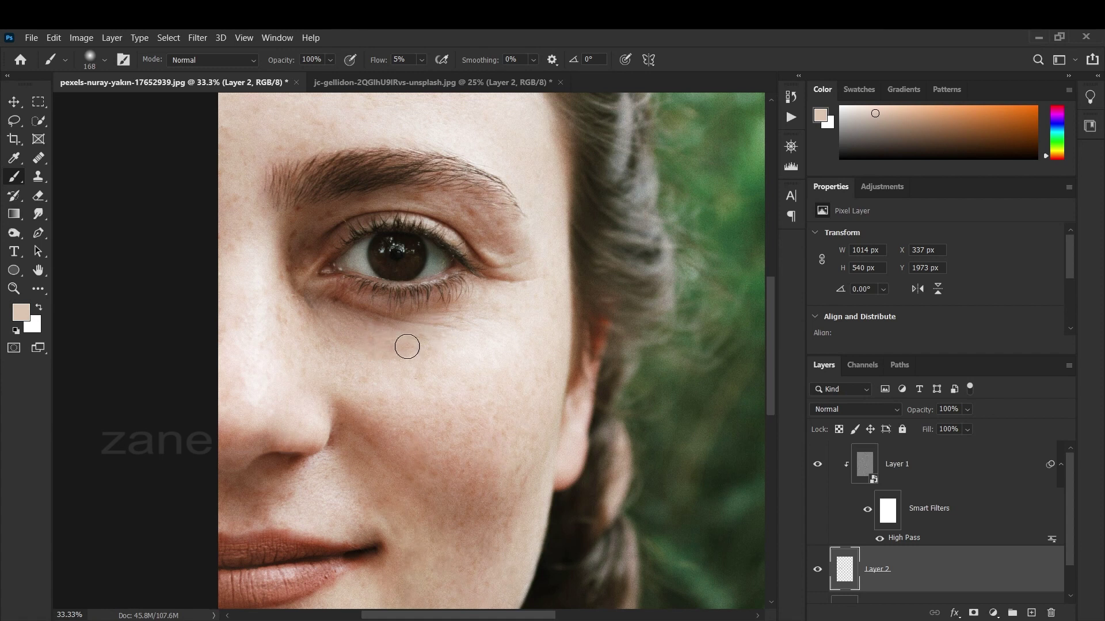
left_click(467, 310, "alt")
left_click_drag(422, 340, 420, 339)
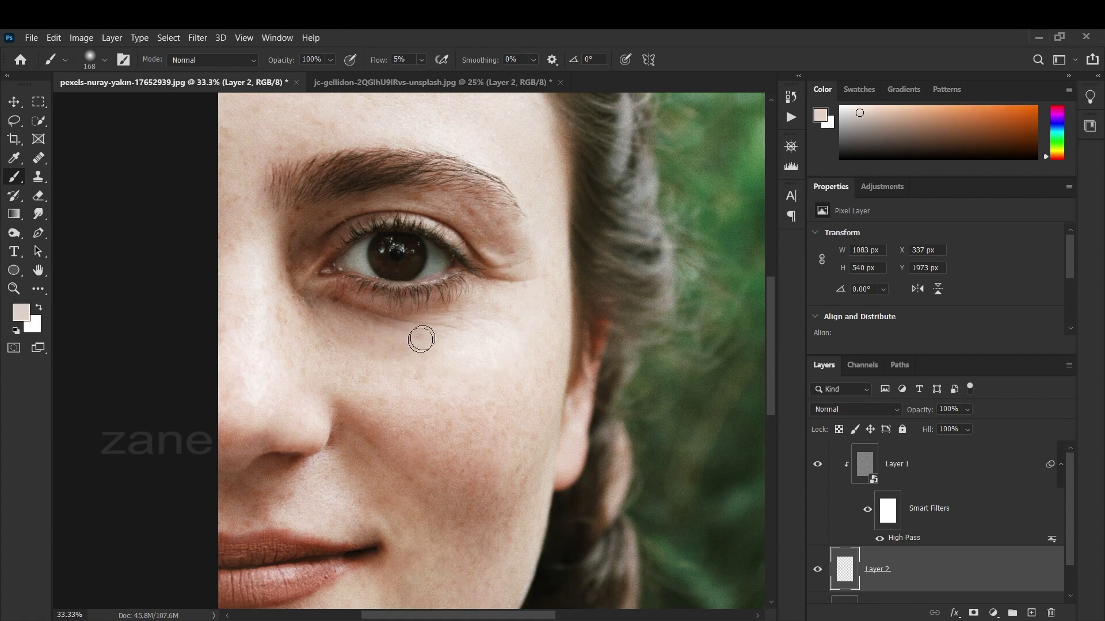
left_click(338, 345, "alt")
mouse_move(437, 292)
left_mouse_down()
mouse_move(460, 284)
mouse_move(348, 297)
left_mouse_up()
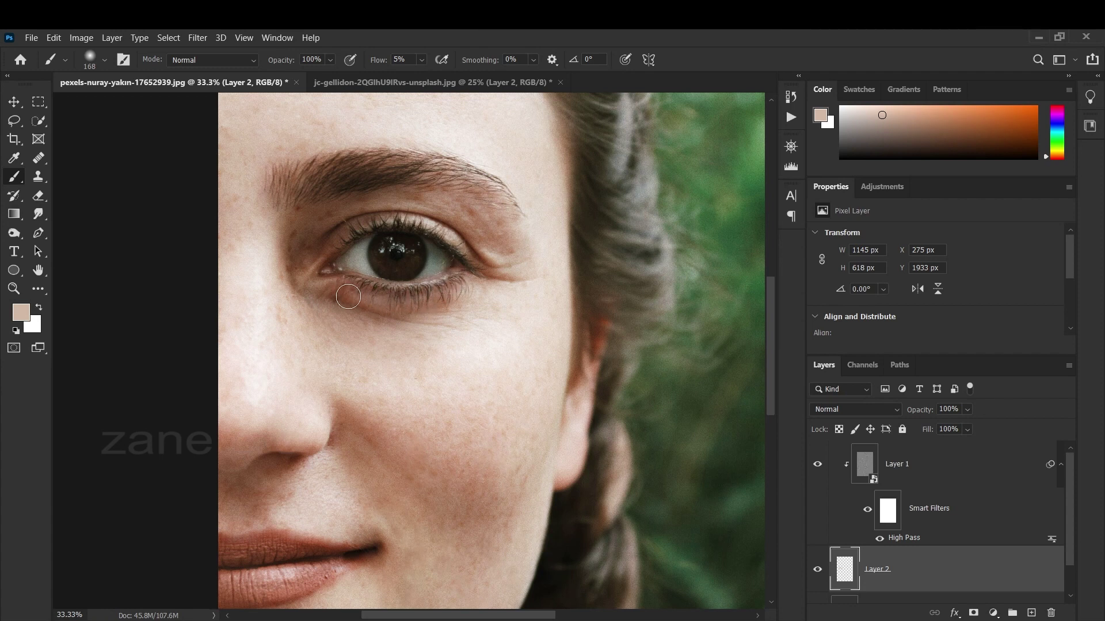
left_click(334, 301, "alt")
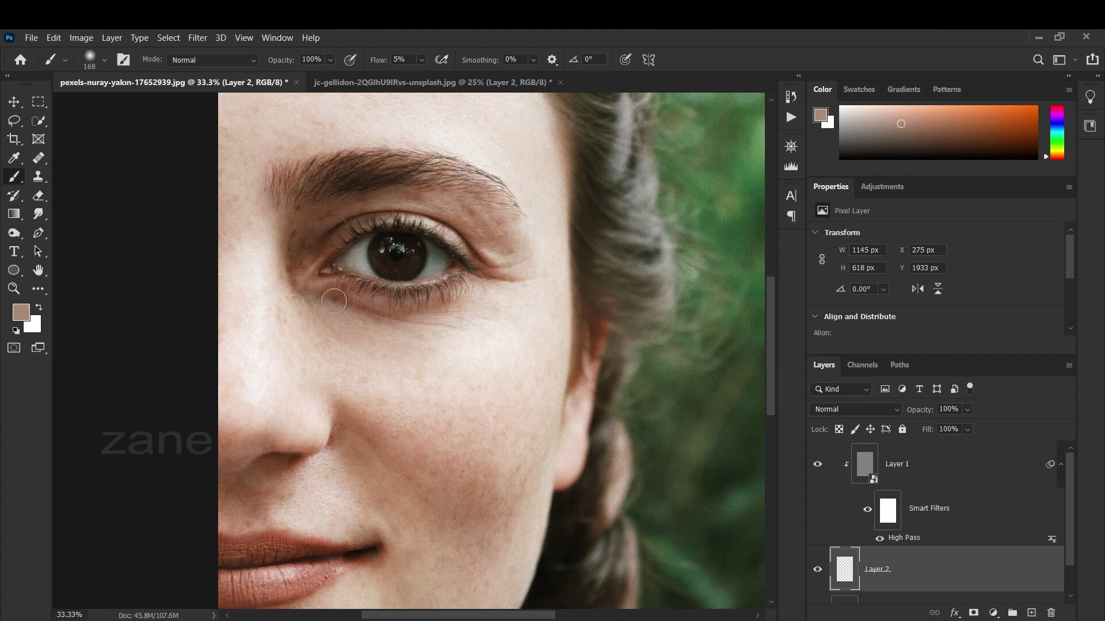
left_click_drag(334, 301, 334, 309)
Toggle Layer 2 to compare the under-eye retouch before and after
key("ctrl+minus")
key("ctrl+minus")
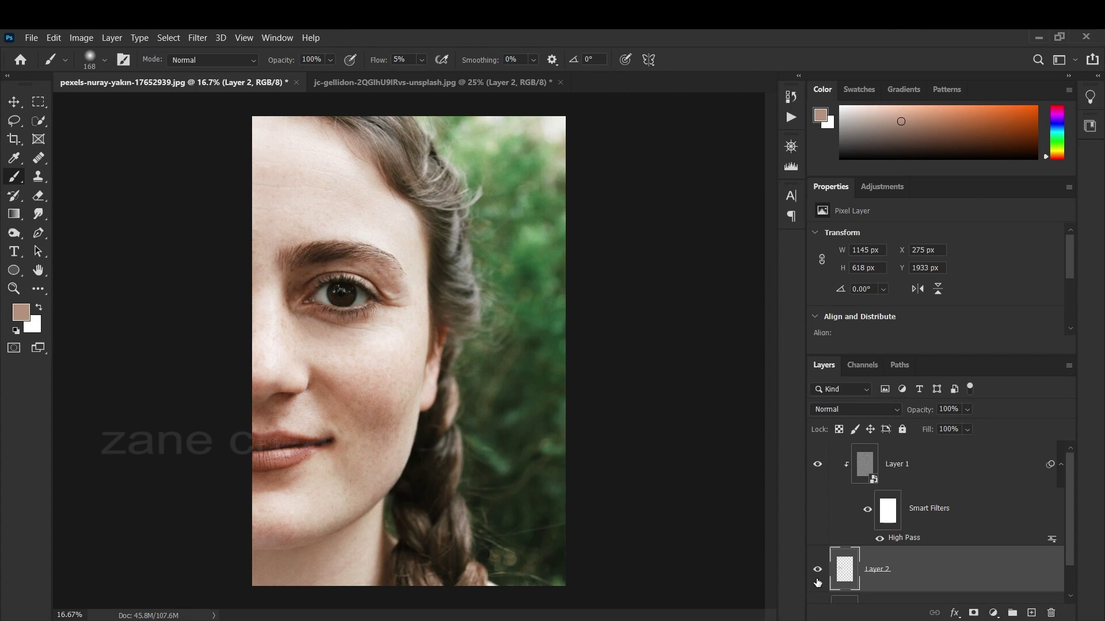
left_click(817, 570)
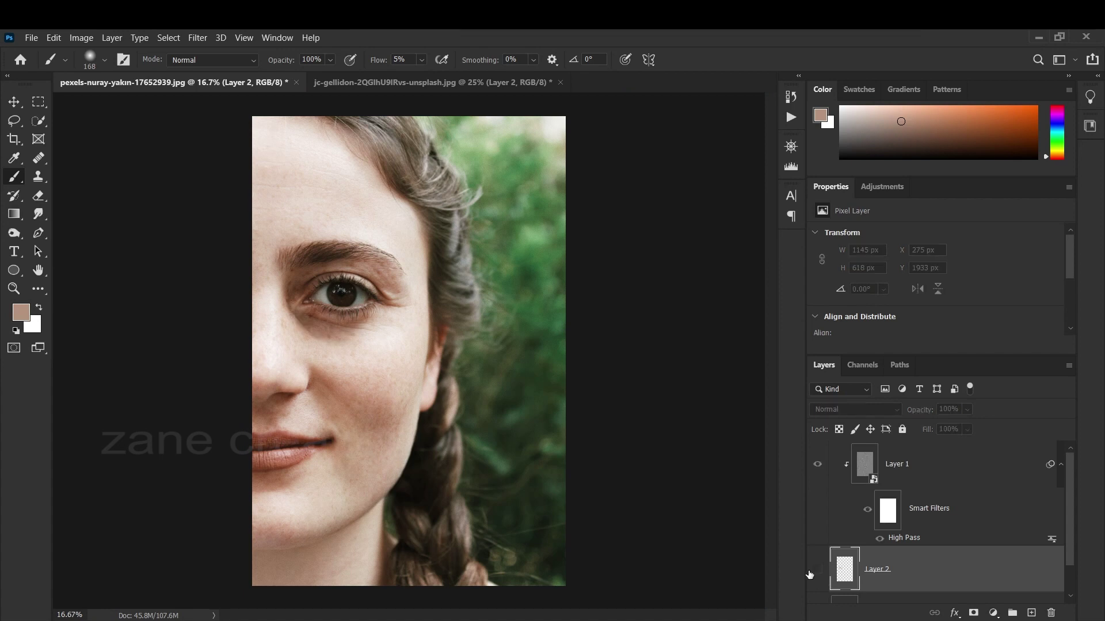
left_click(817, 570)
key("ctrl+plus")
key("ctrl+plus")
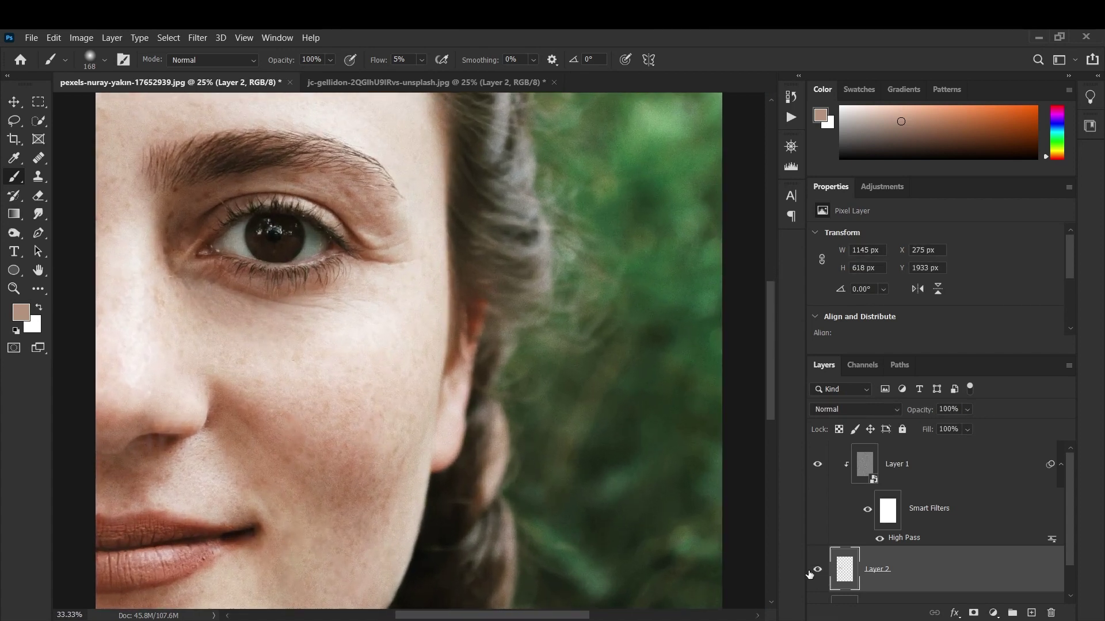
key("ctrl+plus")
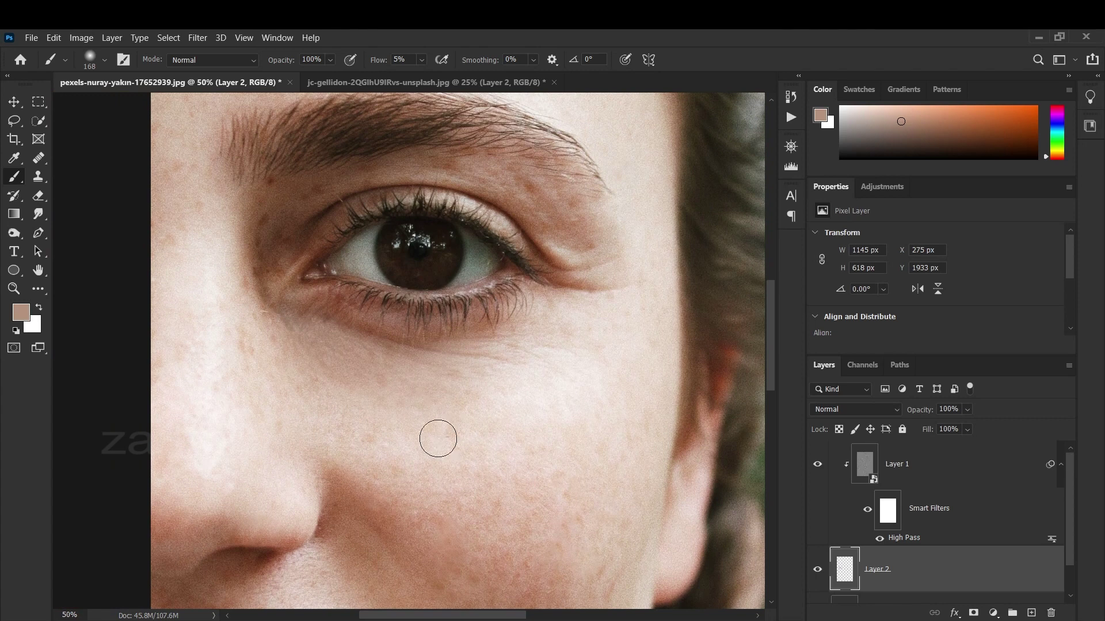
key("ctrl+minus")
key("ctrl+minus")
key("ctrl+minus")
left_click(817, 570)
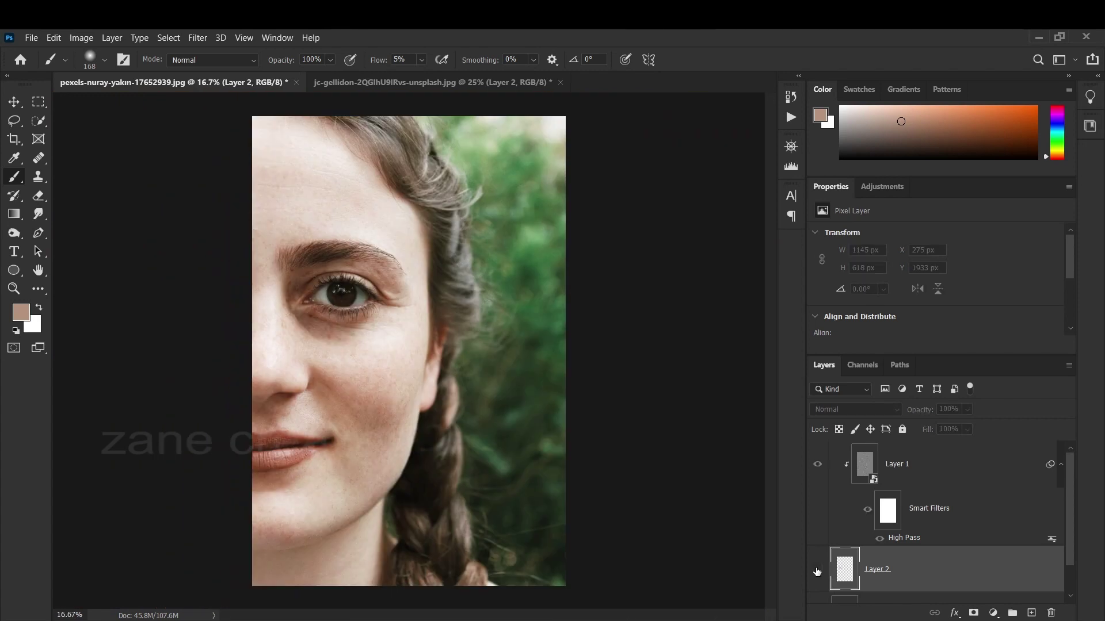
key("ctrl+plus")
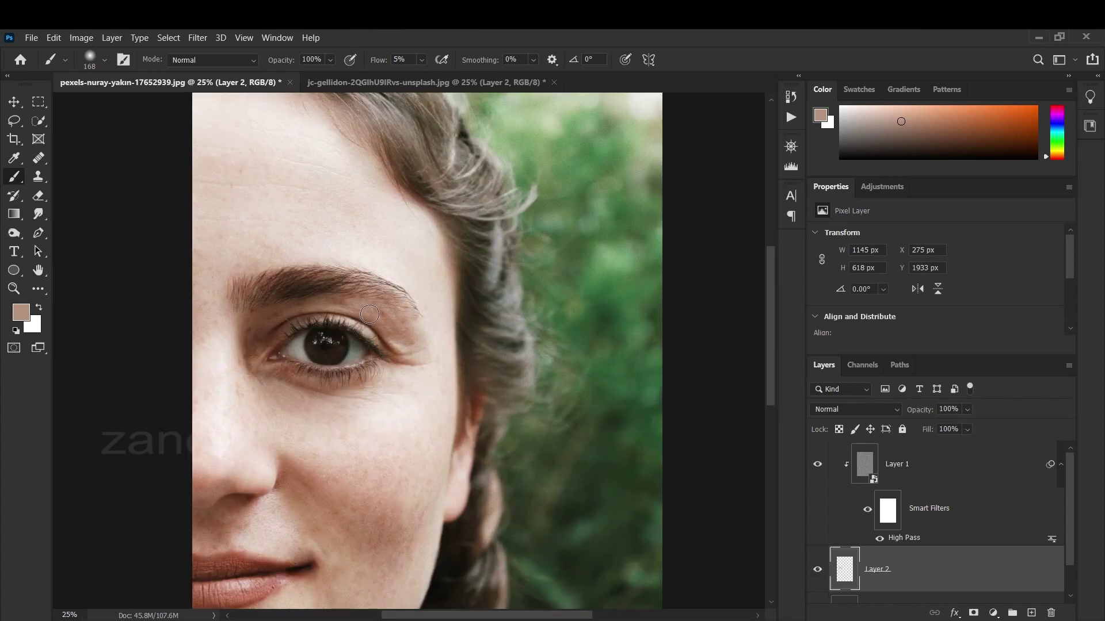
Sample nearby skin tones and paint around the inner corner of the eye
left_click(374, 312, "alt")
left_click(393, 339)
left_click(258, 334, "alt")
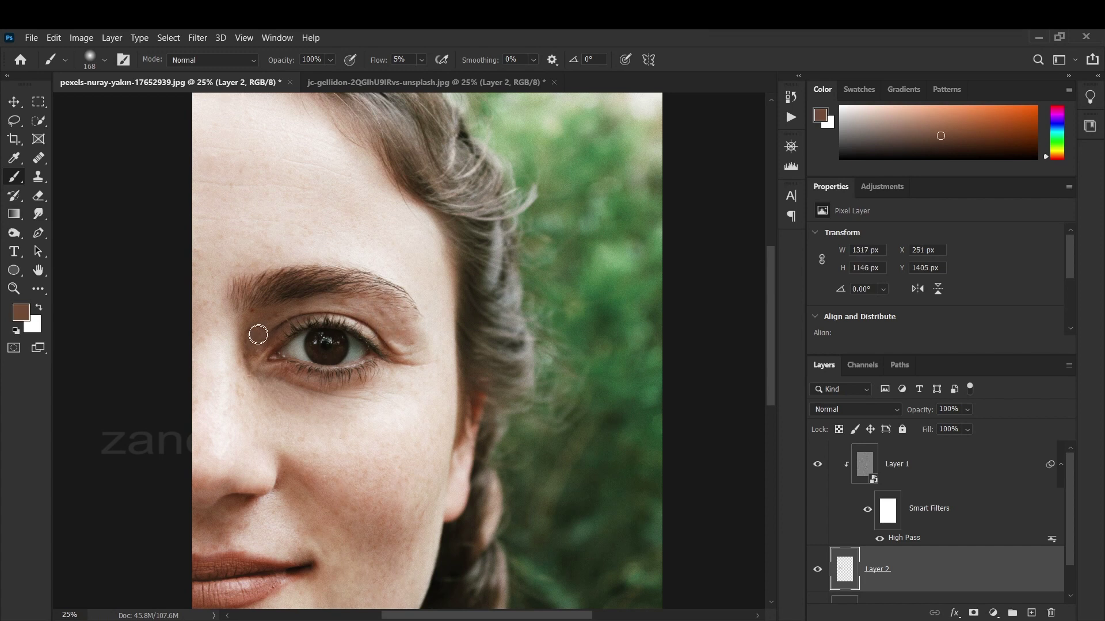
left_click(269, 325, "alt")
left_click_drag(270, 326, 305, 306)
left_click(253, 336, "alt")
left_click(238, 328, "alt")
left_click_drag(242, 330, 242, 357)
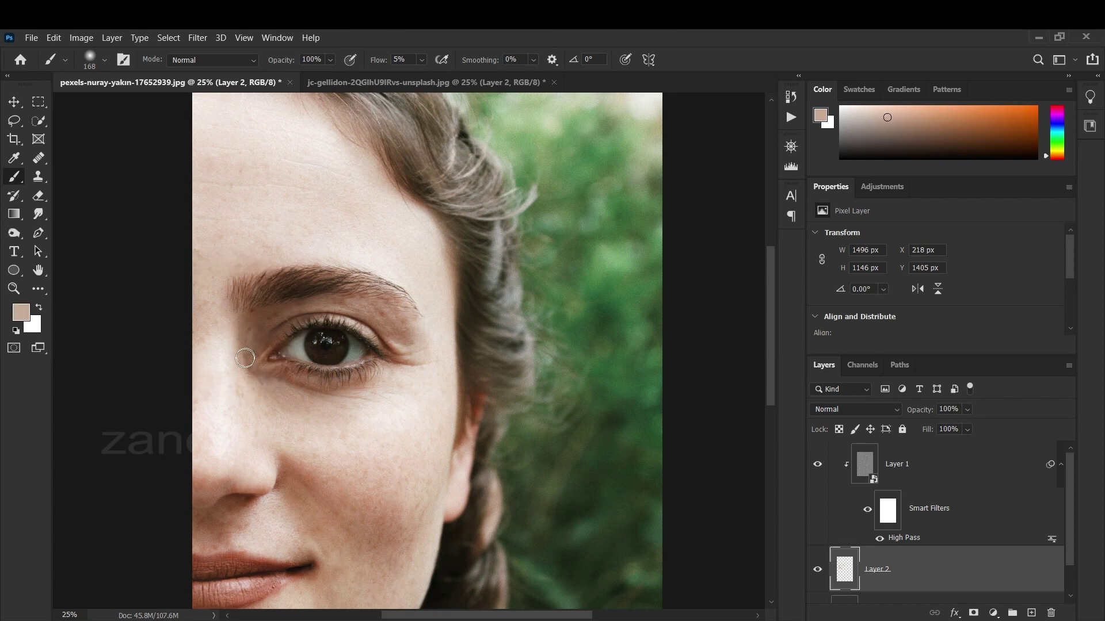
Blend tan tones near the outer eye corner, then toggle Layer 2 to compare
left_click(247, 329, "alt")
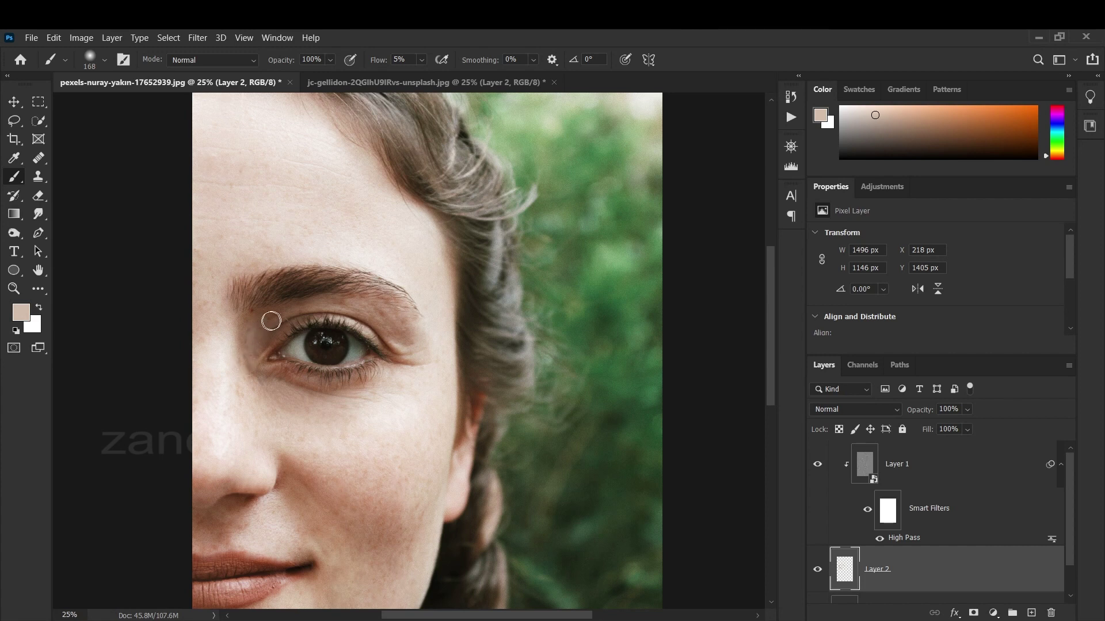
left_click(271, 318, "alt")
left_click(364, 311, "alt")
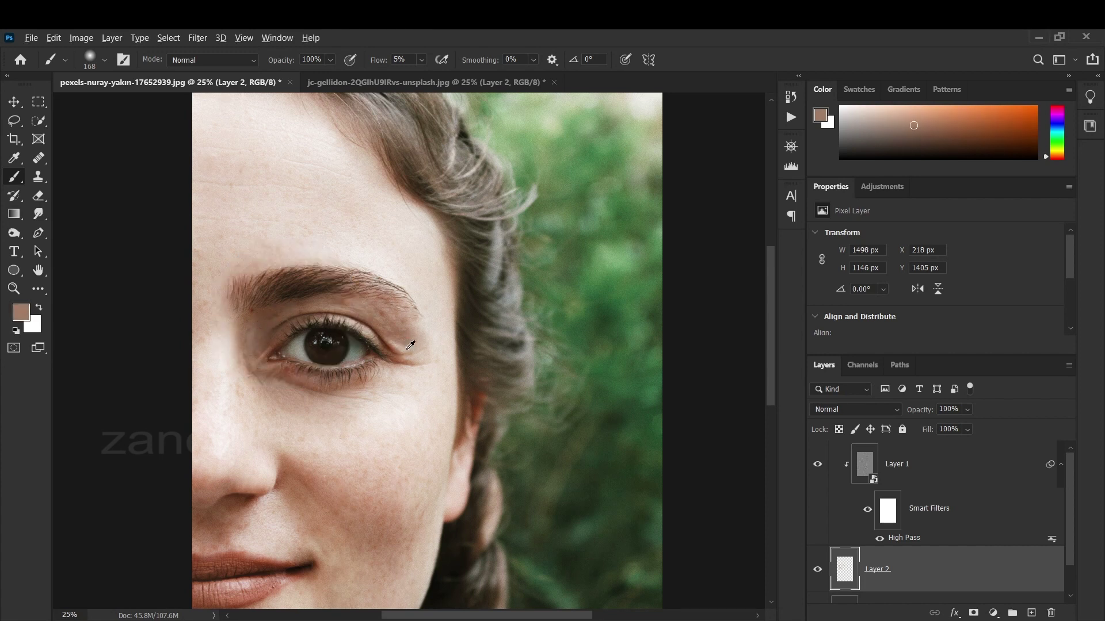
left_click(410, 344, "alt")
scroll(410, 345, "down", 2)
left_click(817, 570)
left_click(817, 570)
left_click(817, 570)
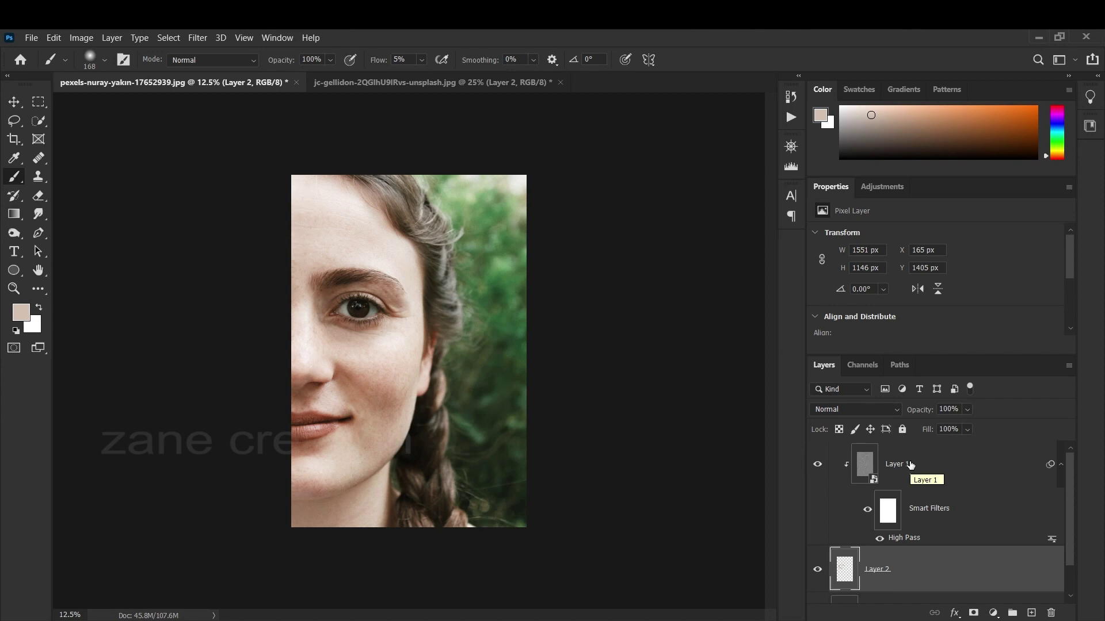
Reopen Layer 1's High Pass filter and settle the radius back at about 22 pixels
key("ctrl+plus")
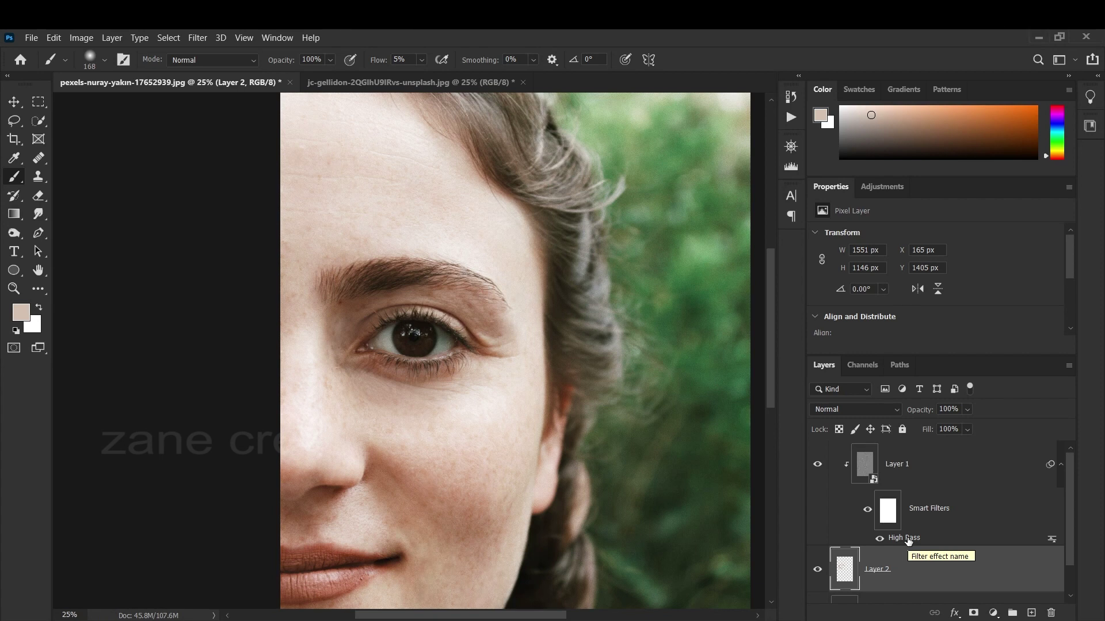
left_click(915, 538)
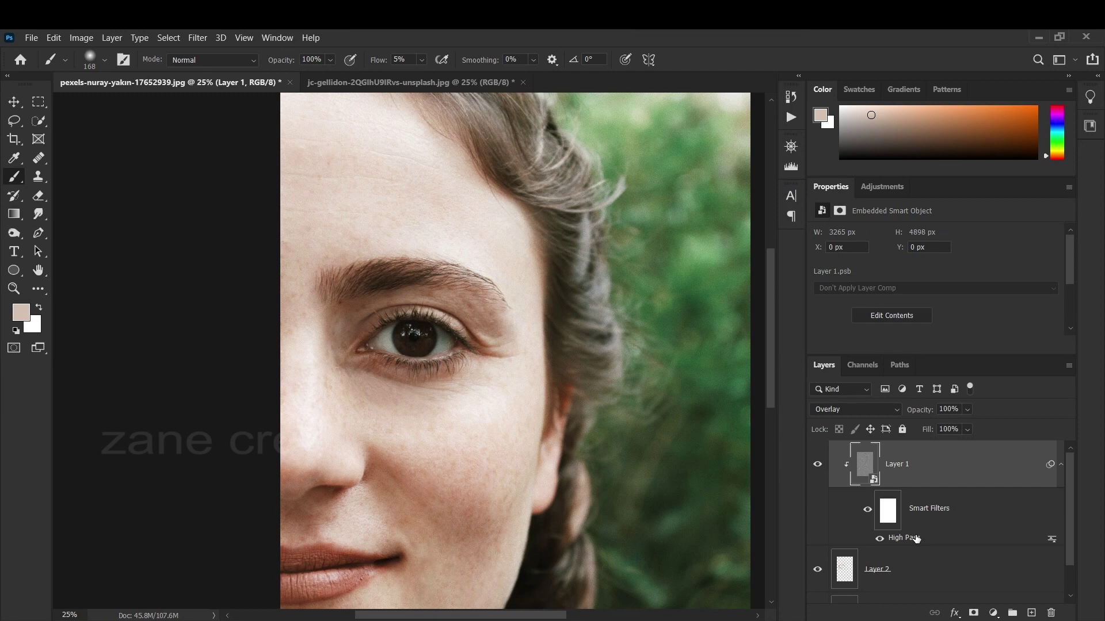
double_click(917, 538)
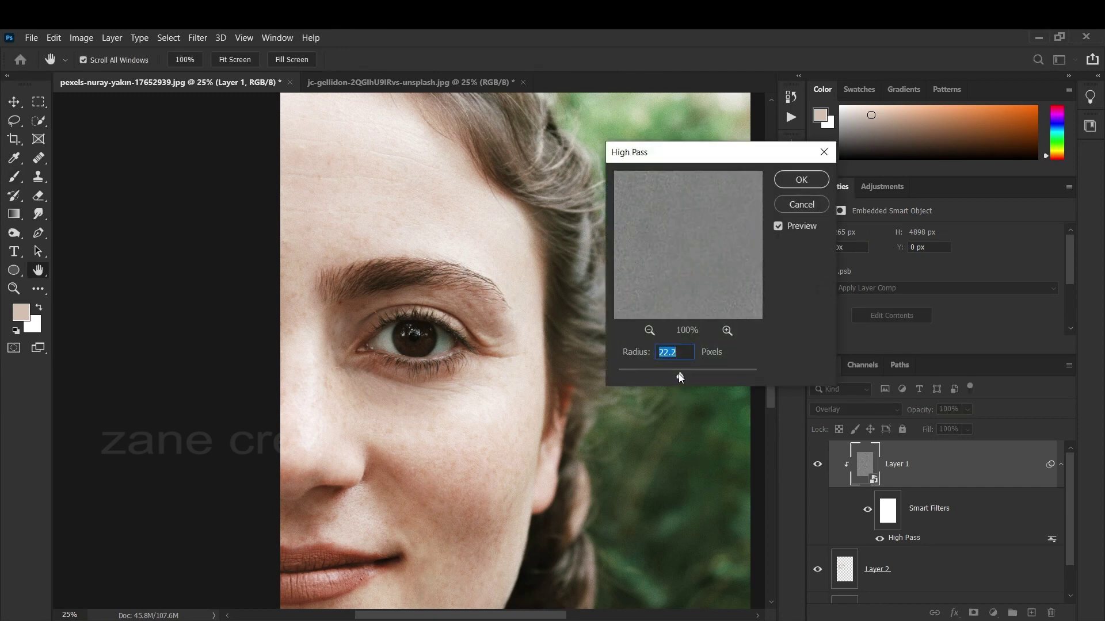
mouse_move(651, 374)
left_mouse_down()
mouse_move(611, 374)
mouse_move(622, 375)
left_mouse_up()
mouse_move(677, 378)
left_mouse_down()
mouse_move(729, 379)
mouse_move(680, 375)
left_mouse_up()
left_click(800, 179)
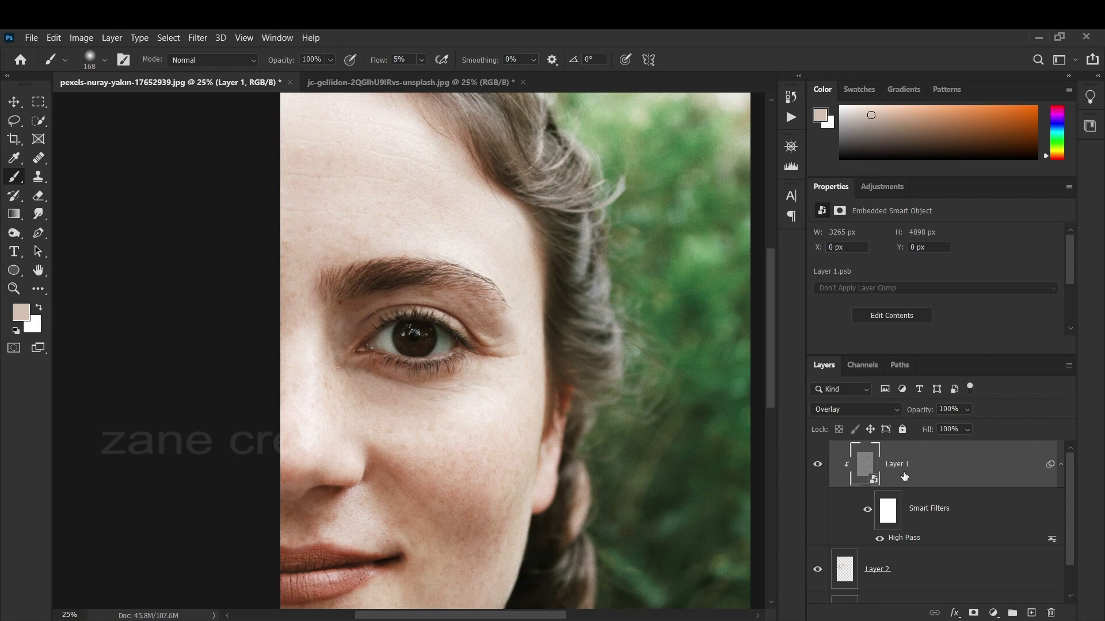
On the jc-gellidon portrait, duplicate the photo, desaturate the copy and convert it to a smart object
key("ctrl+Tab")
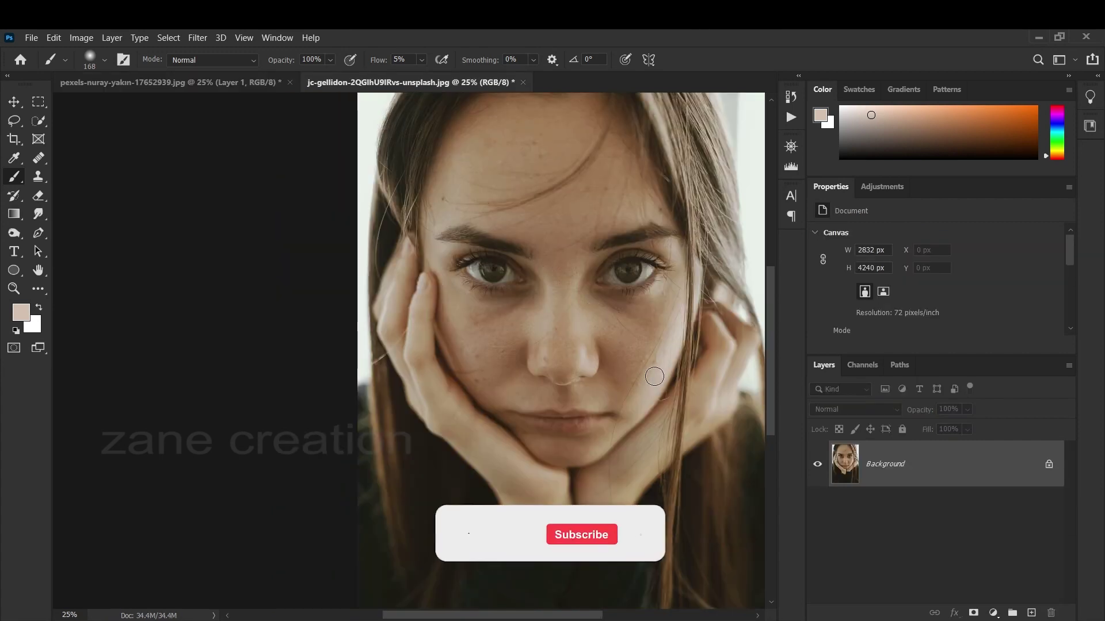
key("ctrl+j")
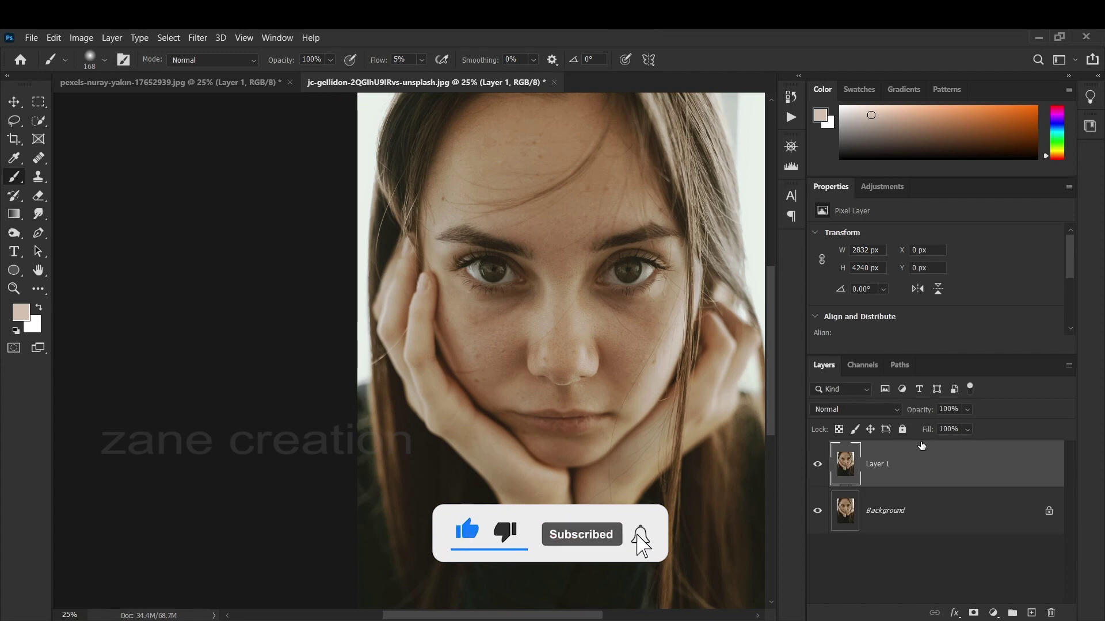
key("ctrl+shift+u")
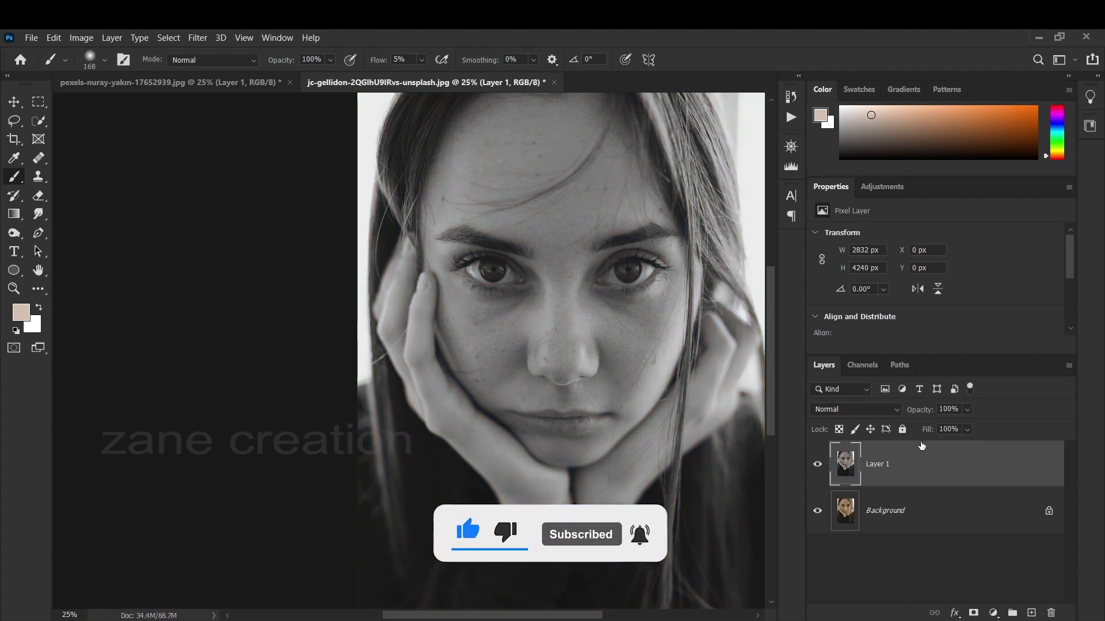
right_click(898, 467)
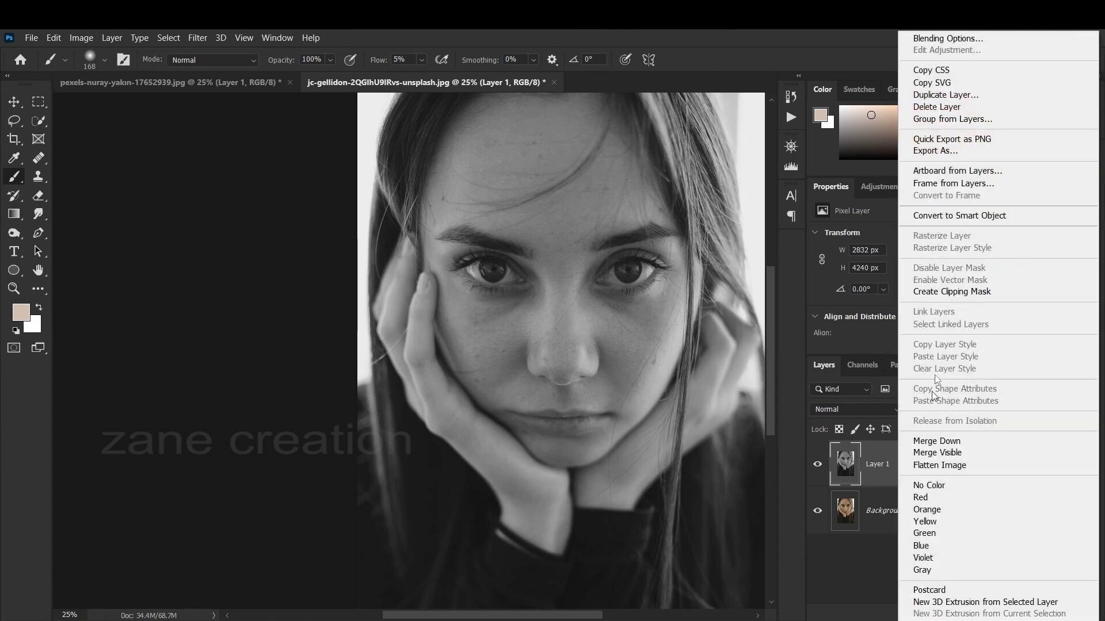
left_click(957, 215)
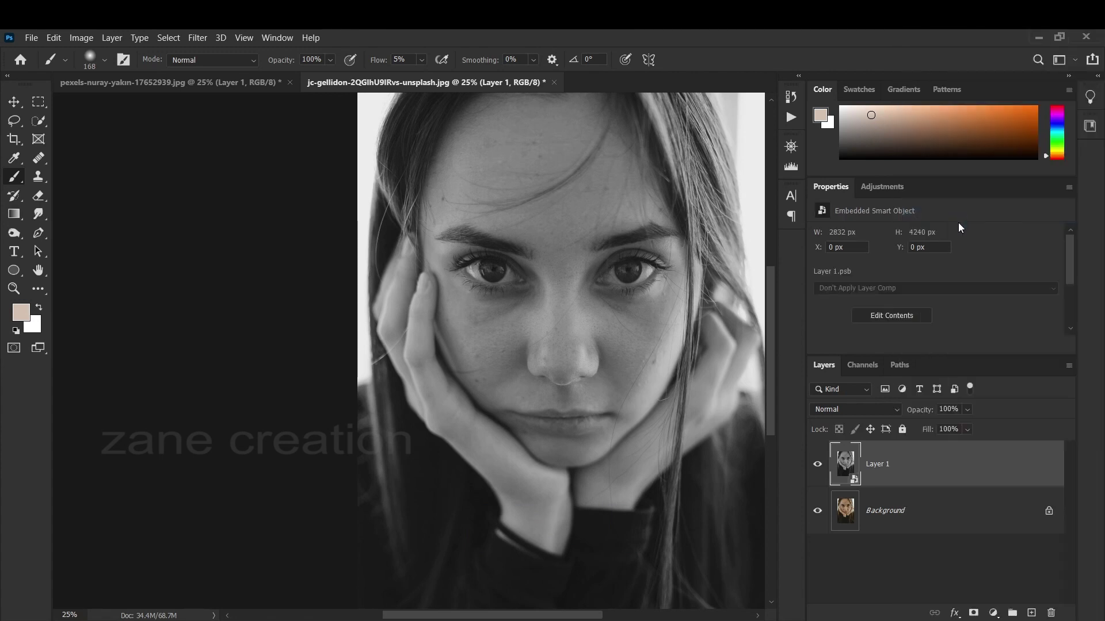
left_click(193, 35)
mouse_move(208, 309)
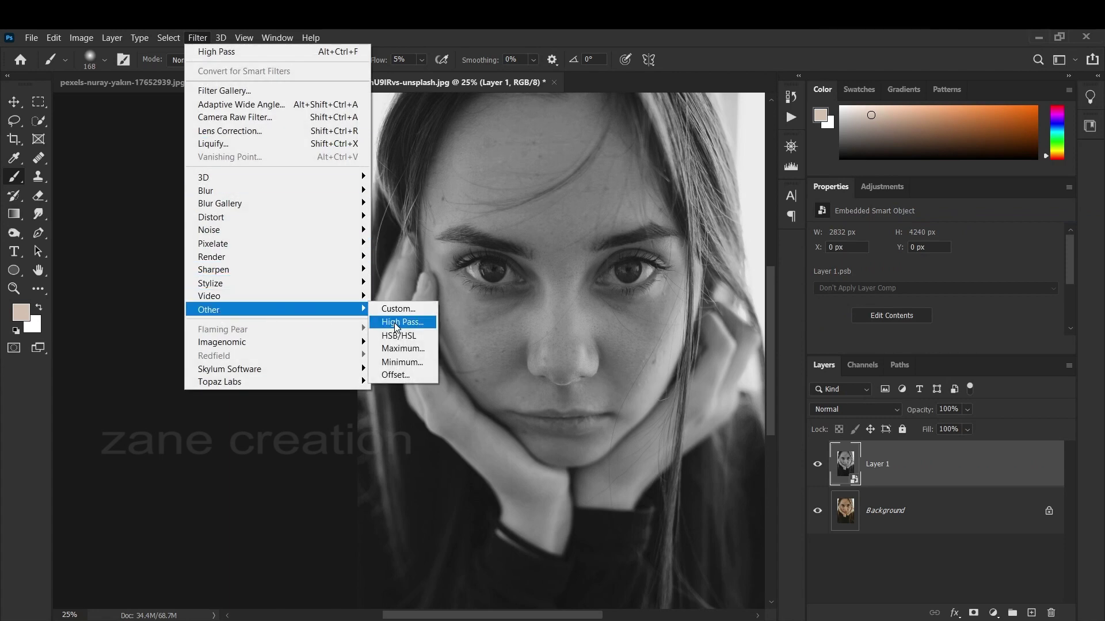
Apply a roughly 23.5-pixel High Pass filter to the grey copy and blend it in Overlay mode
left_click(395, 323)
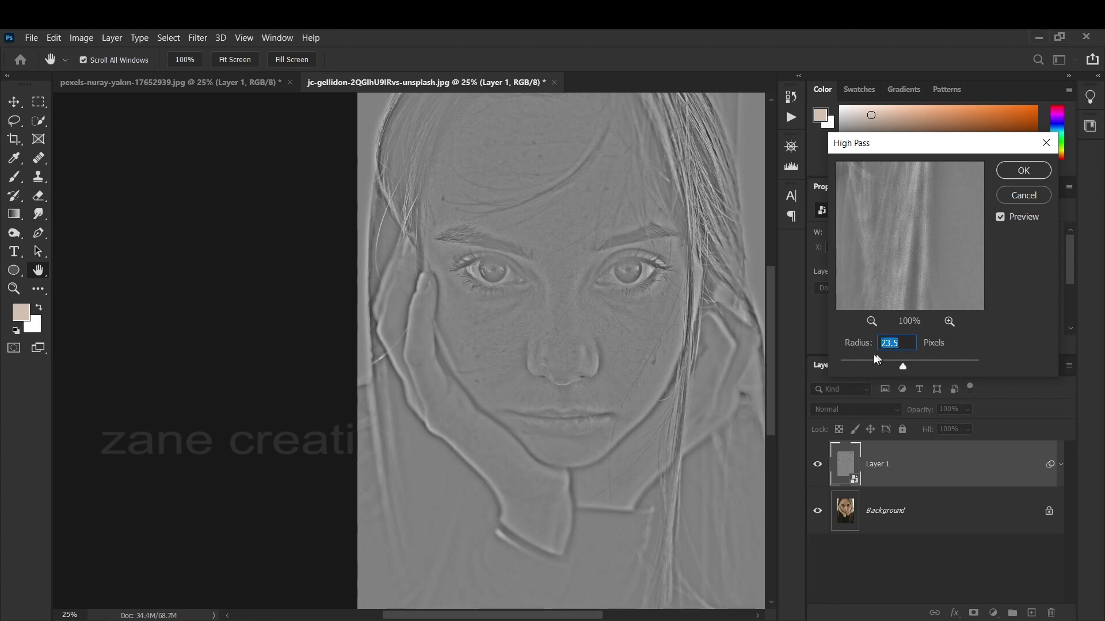
left_click(1023, 170)
left_click(874, 410)
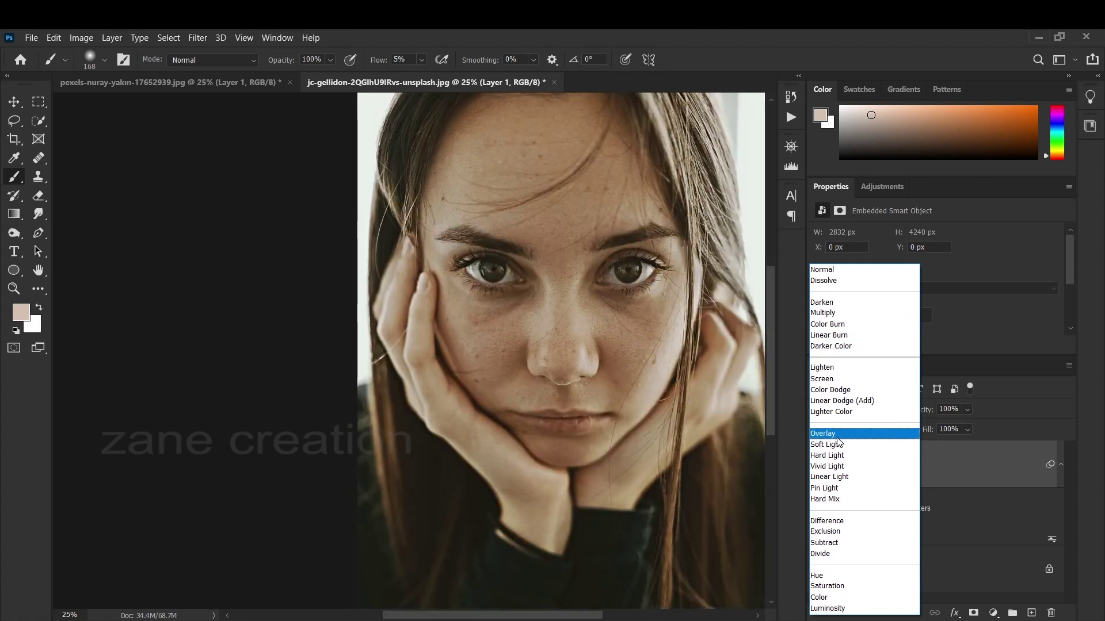
left_click(835, 445)
left_click(935, 566)
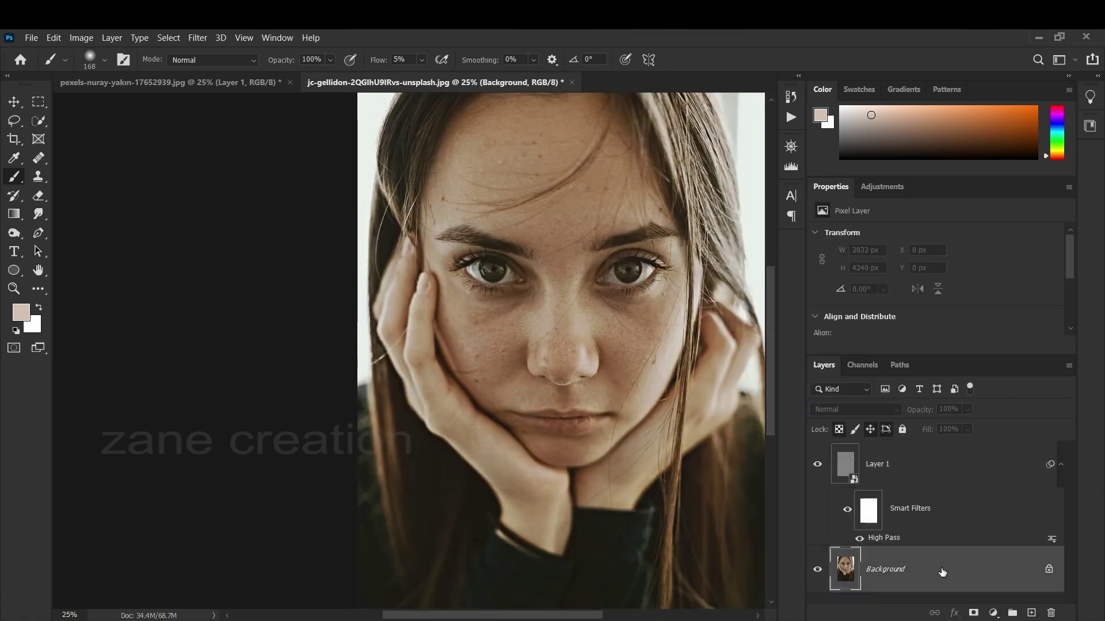
Add an empty Layer 2 under the High Pass layer and clip the High Pass layer to it
left_click(1032, 613)
left_click(927, 466)
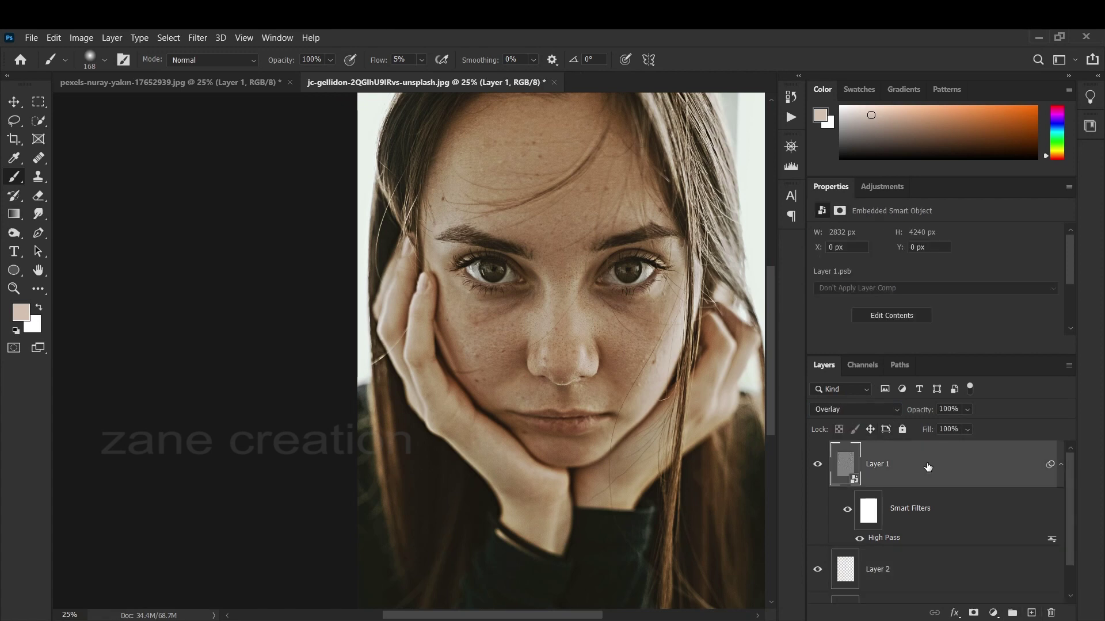
left_click_drag(932, 547, 974, 543)
left_click(973, 543, "alt")
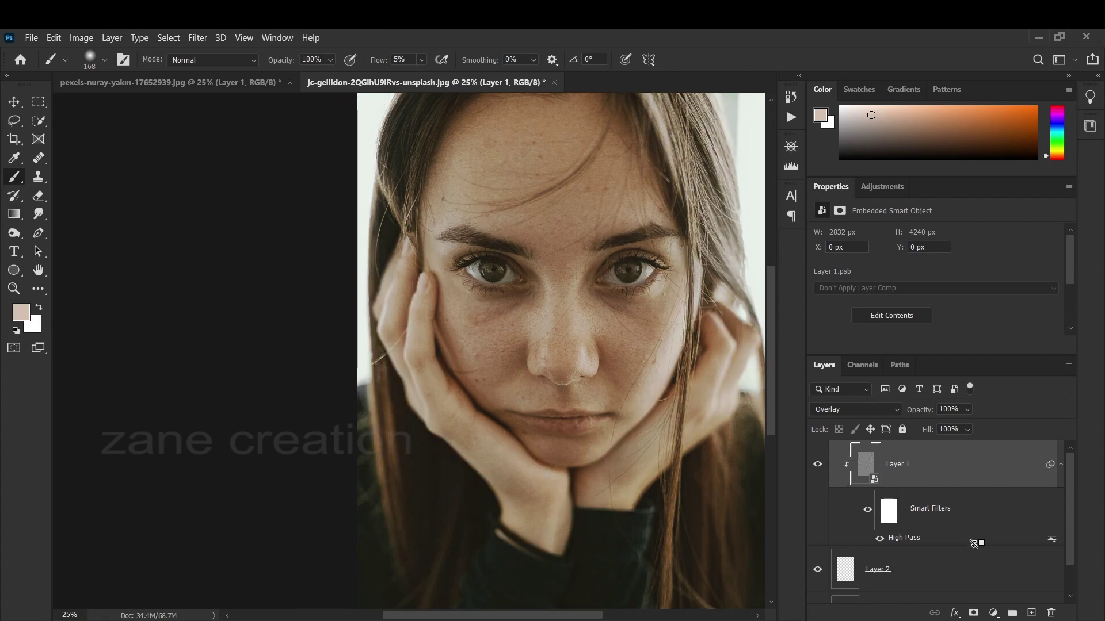
left_click(16, 163)
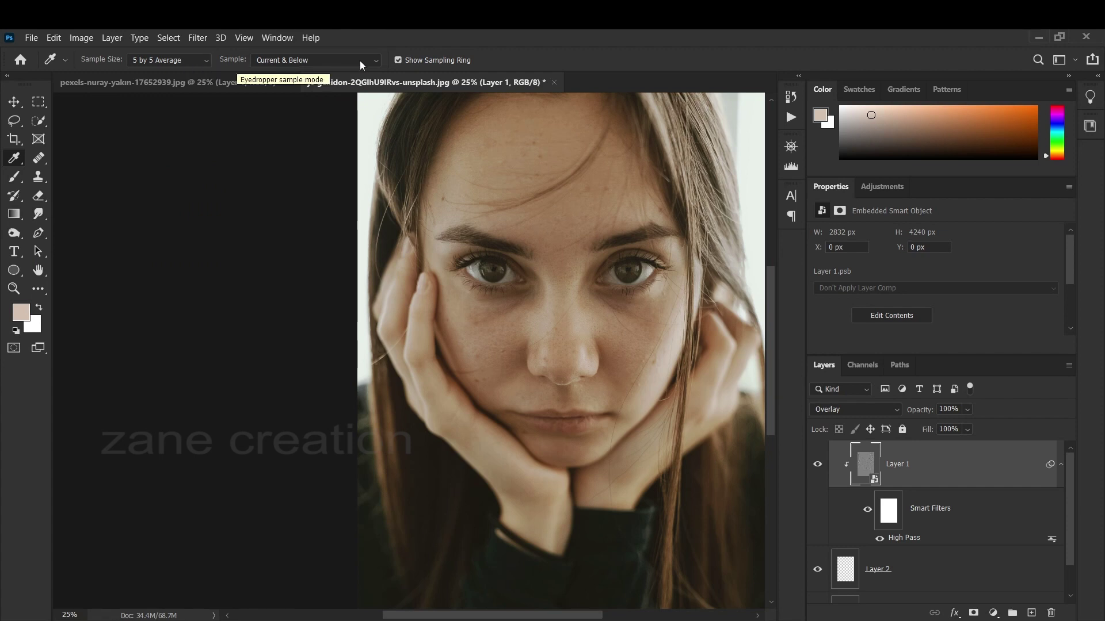
left_click(15, 178)
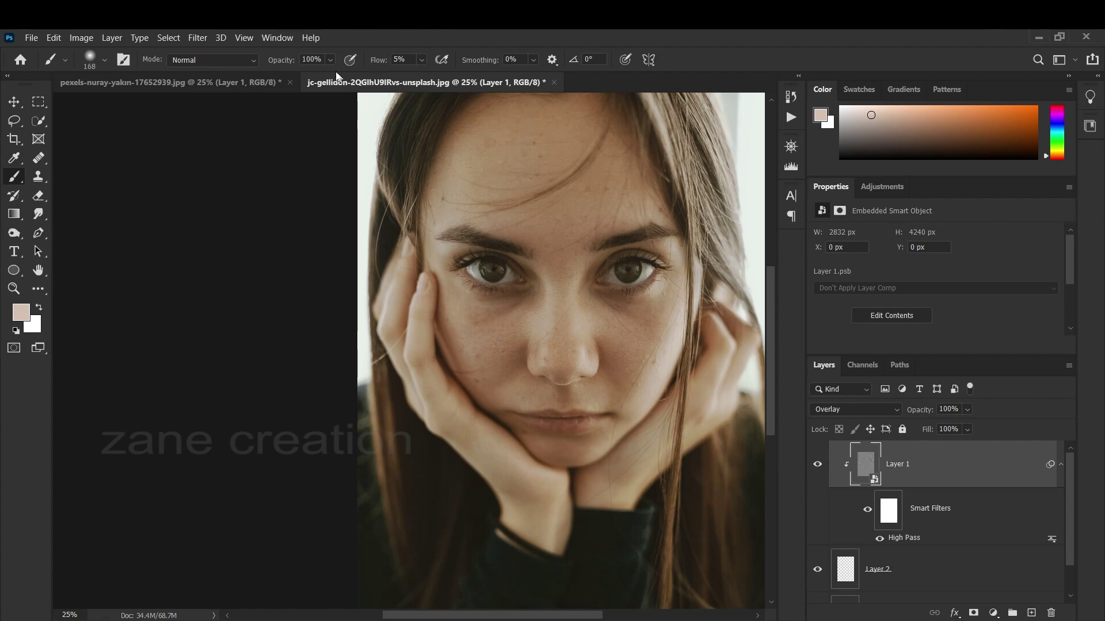
On Layer 2, paint sampled skin tone under the eye on the image's left
key("ctrl+plus")
key("ctrl+plus")
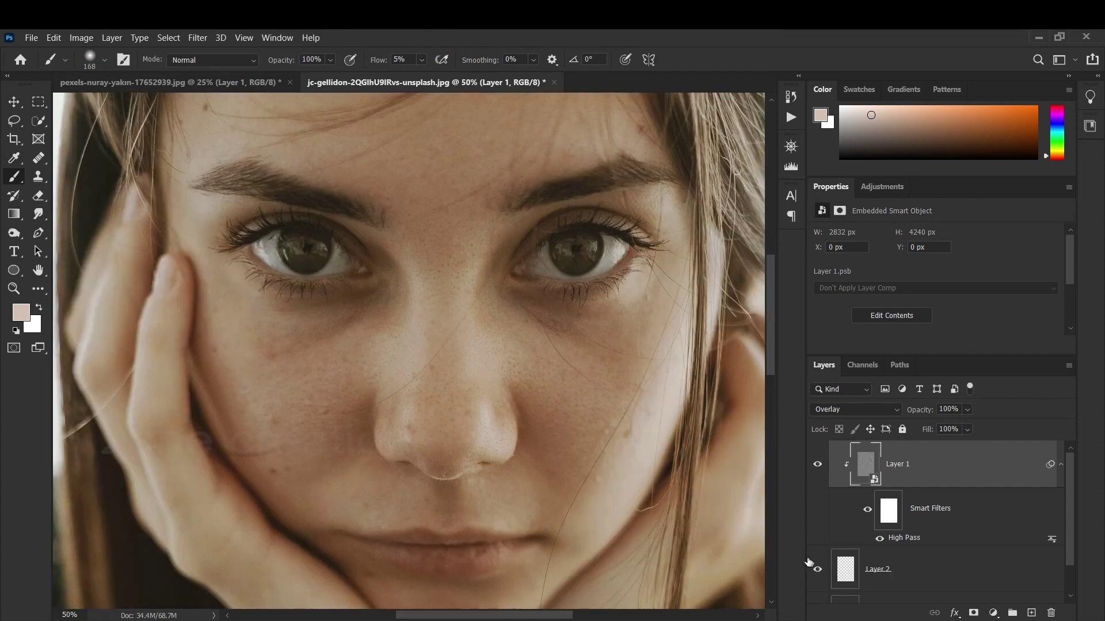
left_click(901, 578)
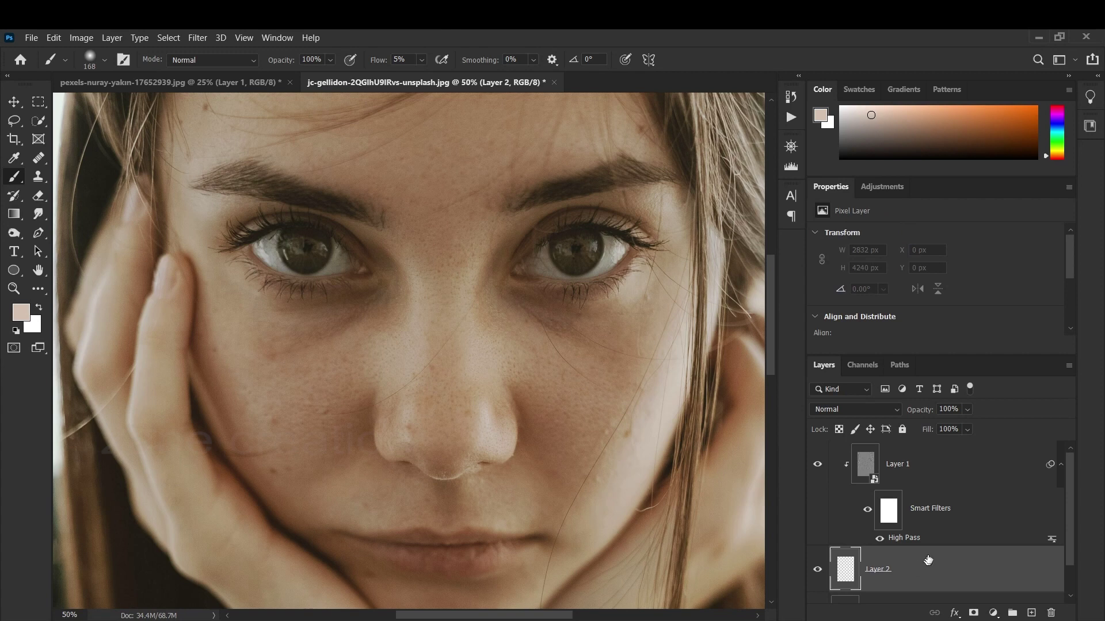
left_click(377, 339, "alt")
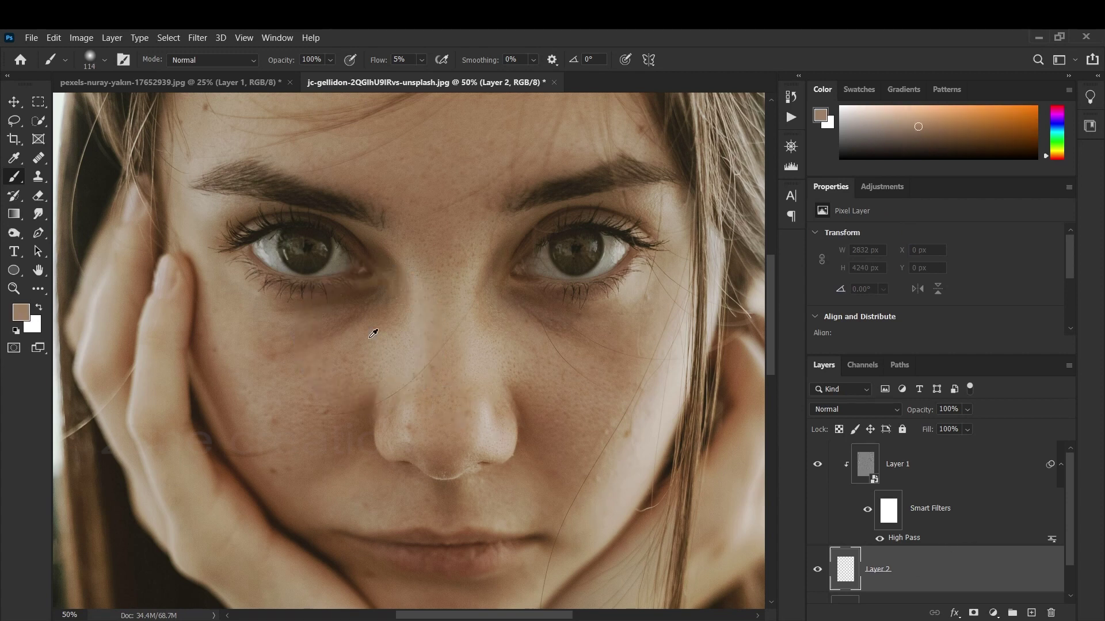
mouse_move(384, 331)
left_mouse_down()
mouse_move(385, 300)
mouse_move(340, 315)
mouse_move(289, 309)
mouse_move(363, 327)
mouse_move(389, 296)
left_mouse_up()
left_click(254, 299, "alt")
left_click(397, 313, "alt")
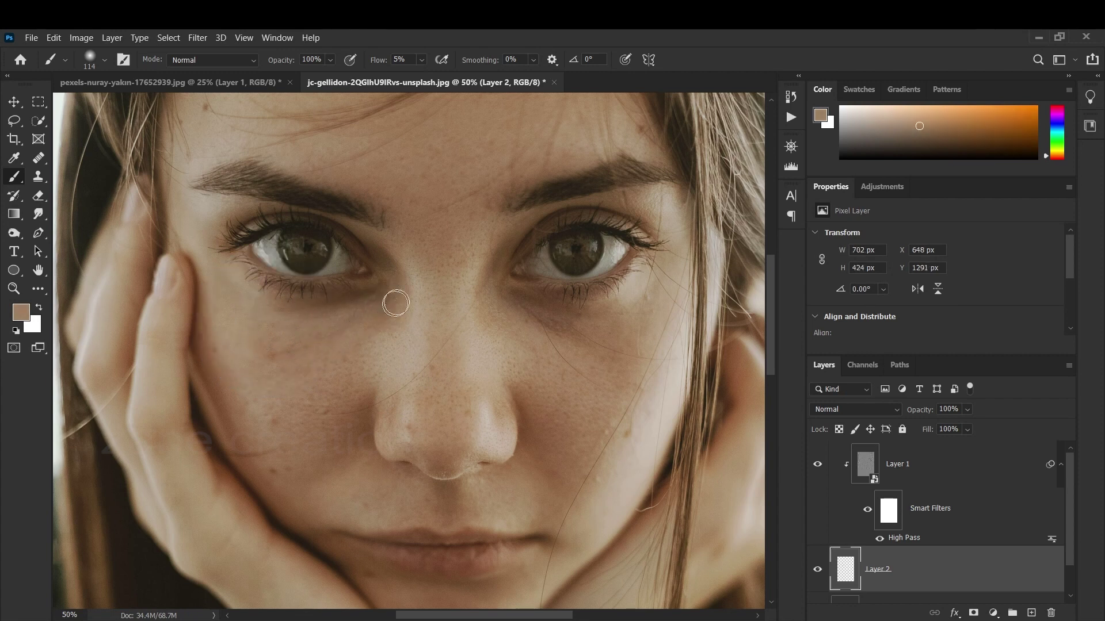
mouse_move(345, 340)
left_mouse_down()
mouse_move(340, 350)
mouse_move(523, 315)
mouse_move(589, 323)
left_mouse_up()
Resample nearby skin tones and paint soft strokes under the right eye
left_click(305, 338, "alt")
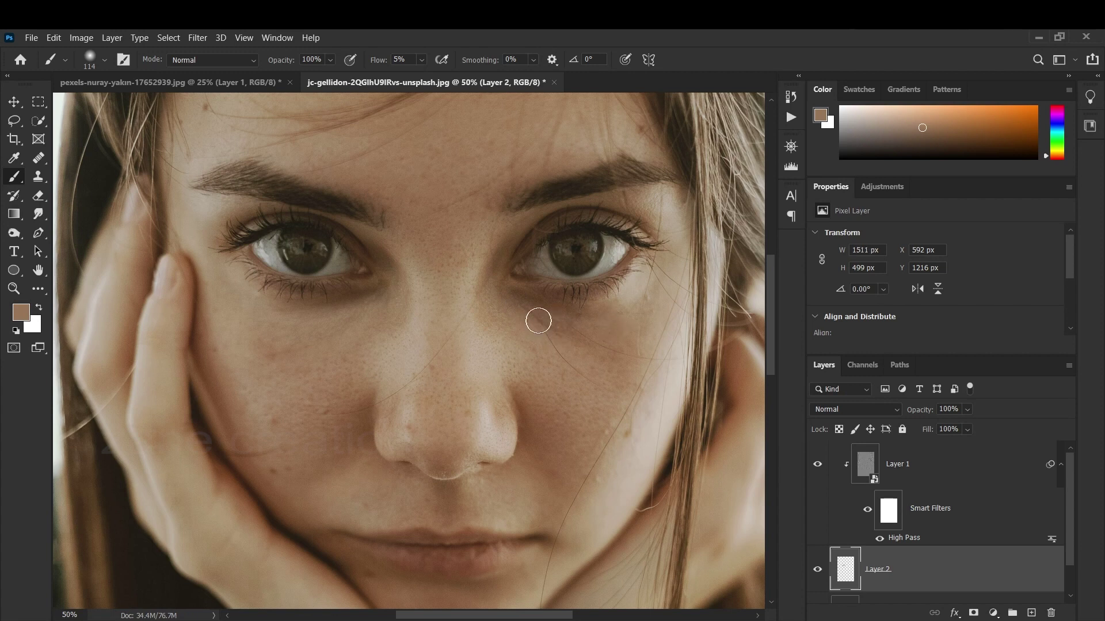
left_click(637, 288, "alt")
left_click_drag(605, 313, 565, 335)
left_click(535, 325, "alt")
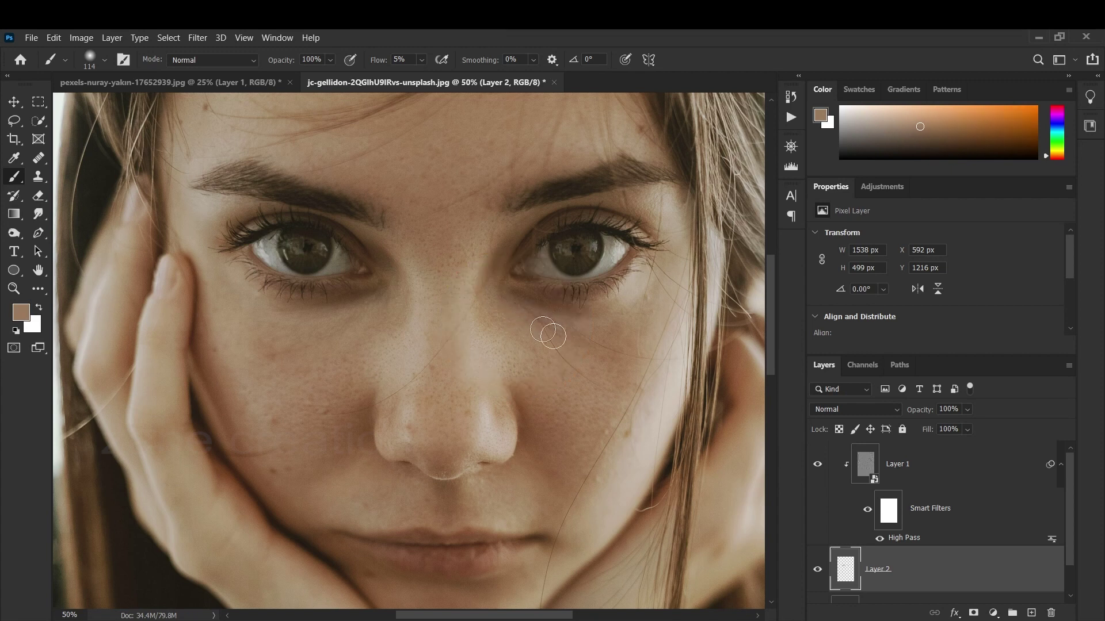
left_click(603, 324, "alt")
left_click_drag(613, 313, 532, 336)
key("ctrl+minus")
key("ctrl+minus")
key("ctrl+minus")
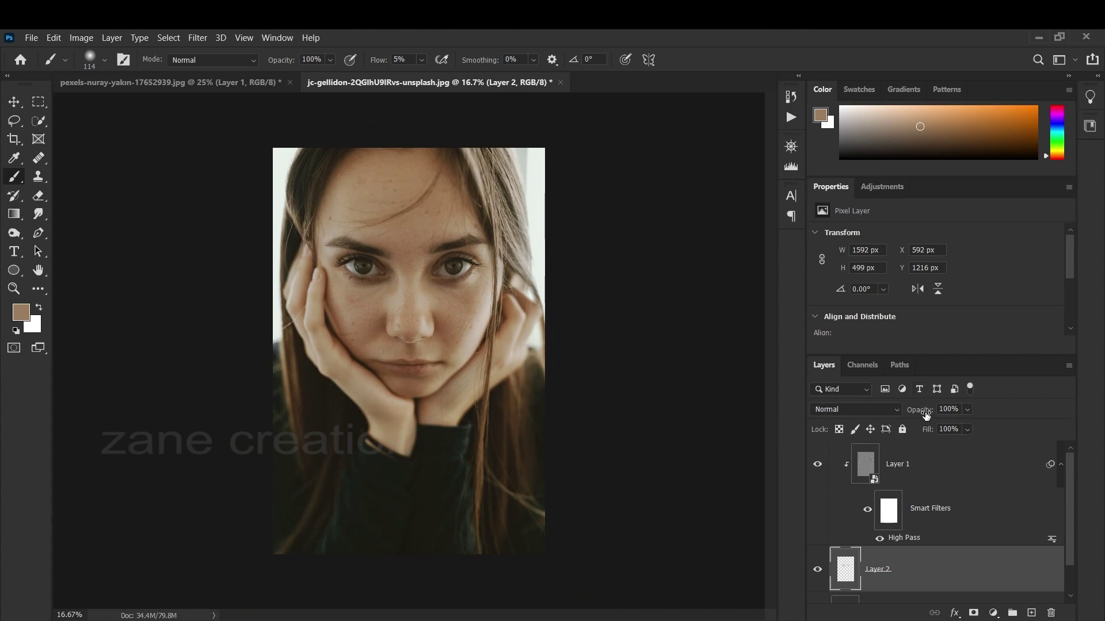
Reduce Layer 2's opacity to 98%
left_click_drag(926, 414, 921, 413)
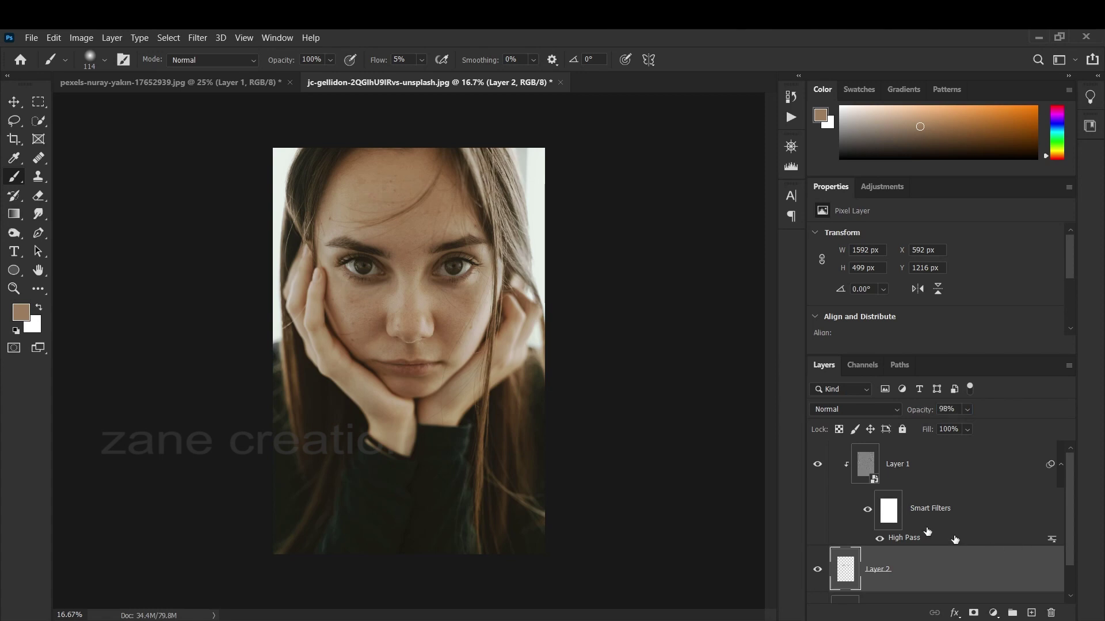